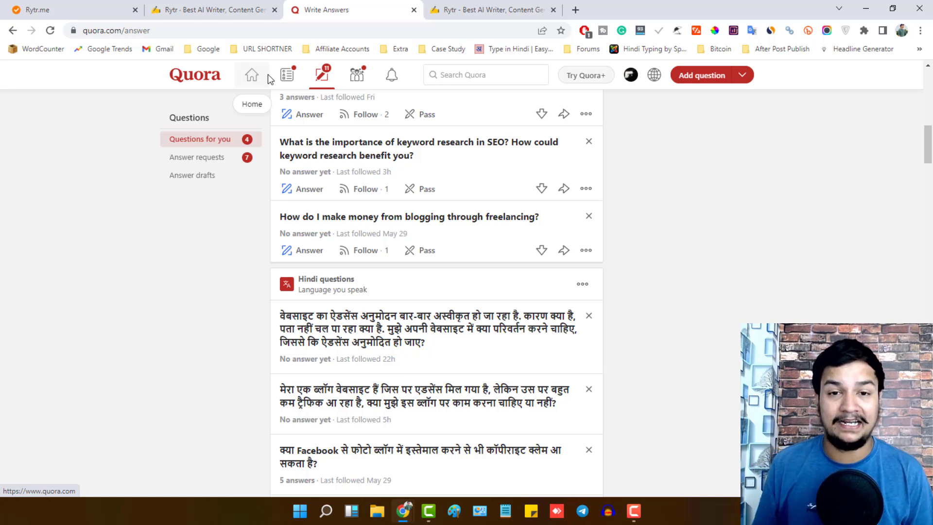
# Step: Switch to the Rytr website, open its pricing section and highlight the Unlimited plan heading among the three plans
pyautogui.click(477, 9)
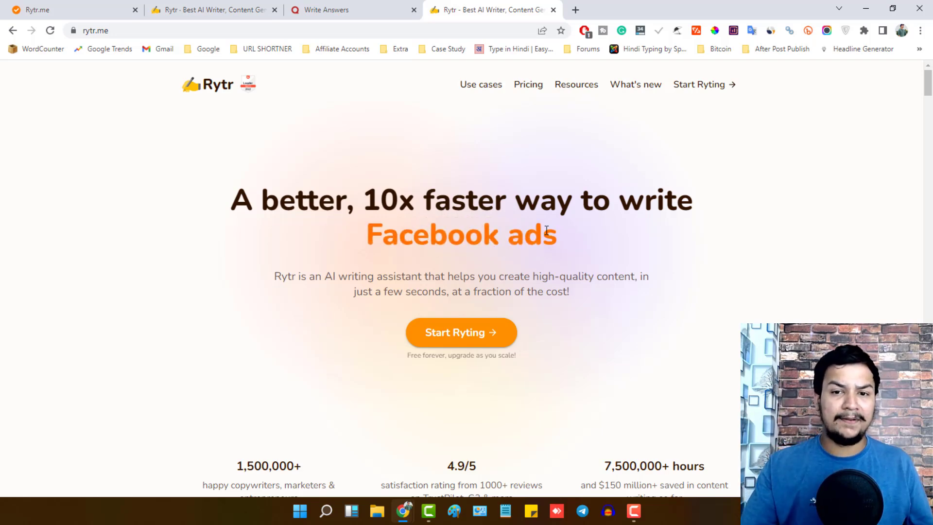
pyautogui.click(533, 88)
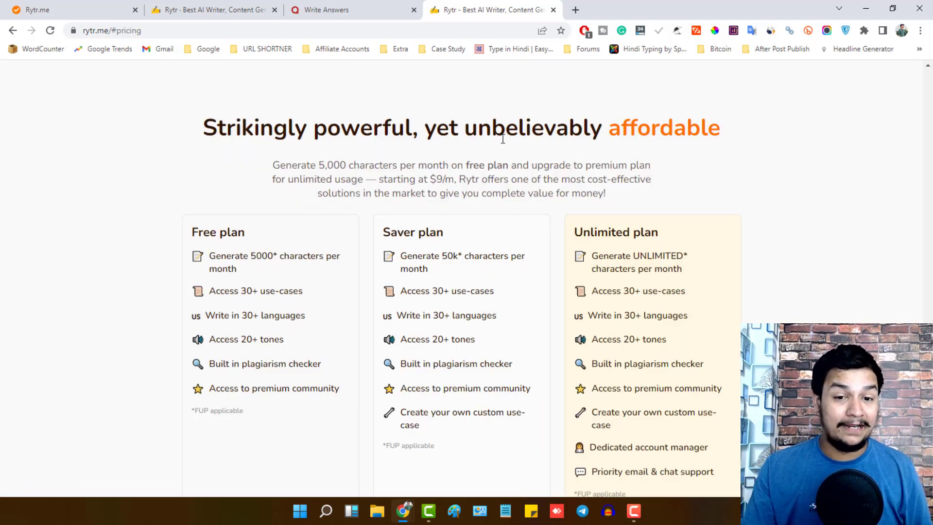
pyautogui.scroll(-1, 503, 140)
pyautogui.scroll(-1, 646, 199)
pyautogui.moveTo(574, 116); pyautogui.dragTo(670, 116)
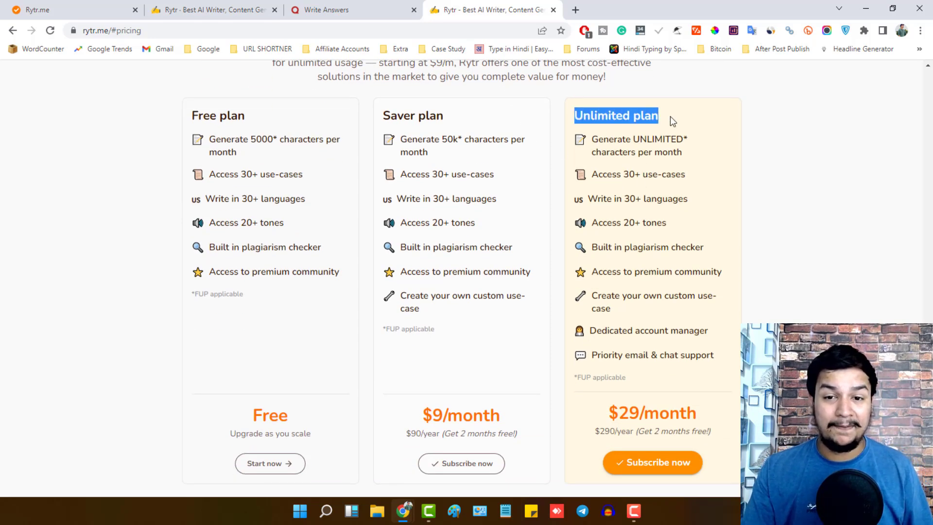
pyautogui.click(670, 116)
# Step: Review the Free plan's feature list and highlight its monthly character allowance
pyautogui.moveTo(192, 116); pyautogui.dragTo(333, 272)
pyautogui.click(327, 275)
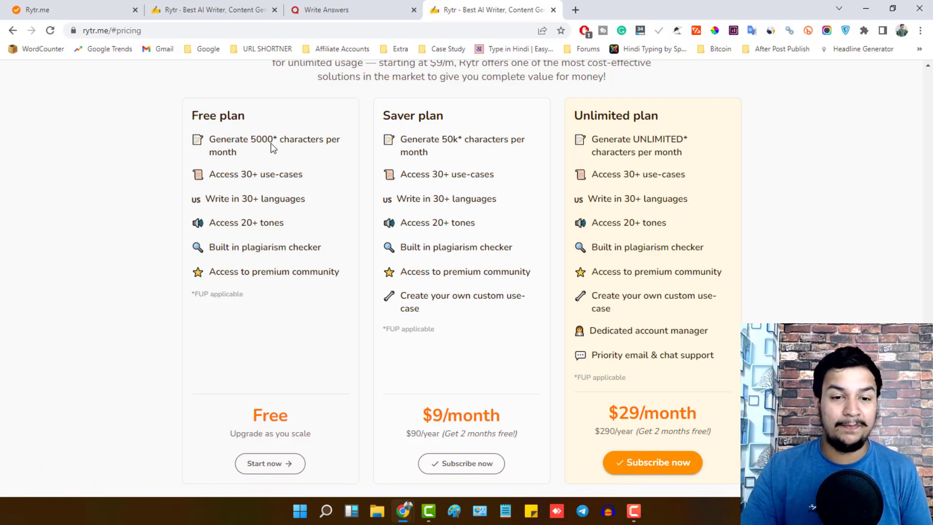
pyautogui.moveTo(265, 152); pyautogui.dragTo(216, 145)
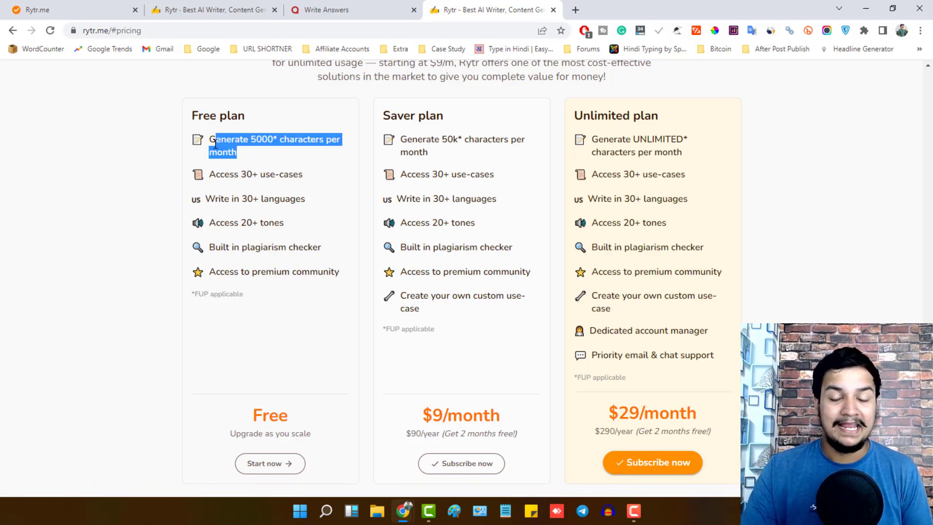
pyautogui.click(215, 144)
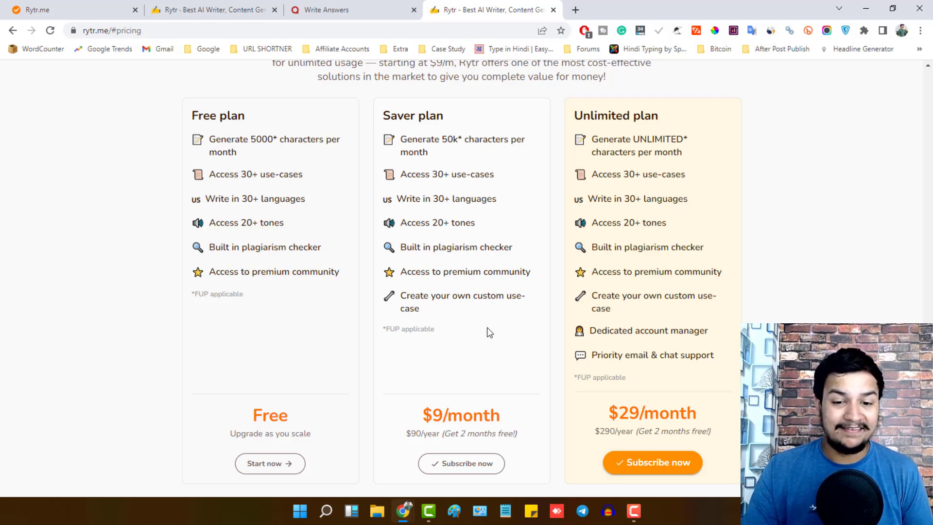
# Step: Examine the Saver plan by highlighting its monthly price and its character allowance
pyautogui.moveTo(504, 415); pyautogui.dragTo(425, 416)
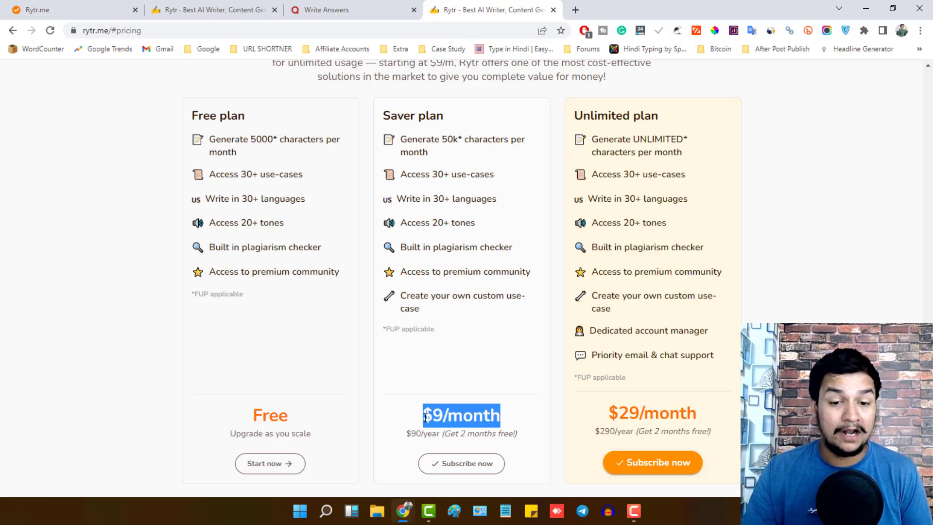
pyautogui.click(425, 417)
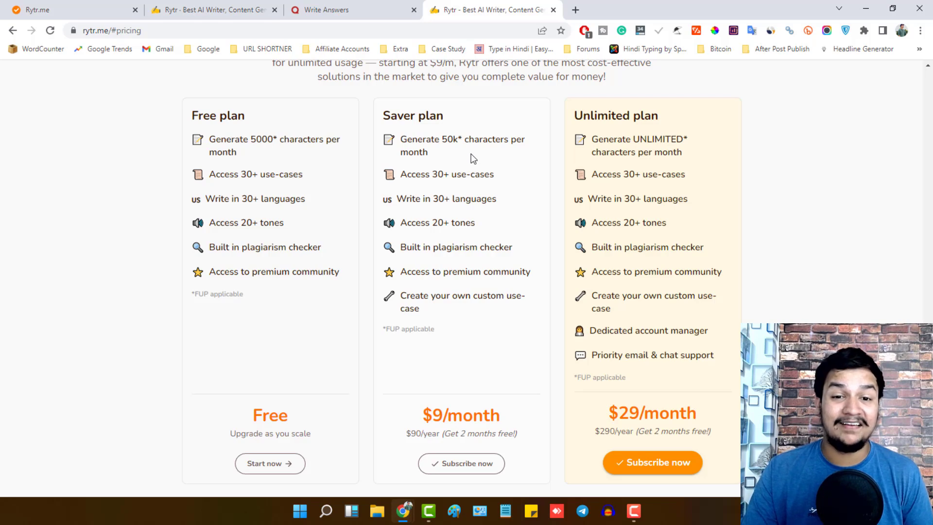
pyautogui.moveTo(452, 161); pyautogui.dragTo(406, 139)
pyautogui.click(406, 138)
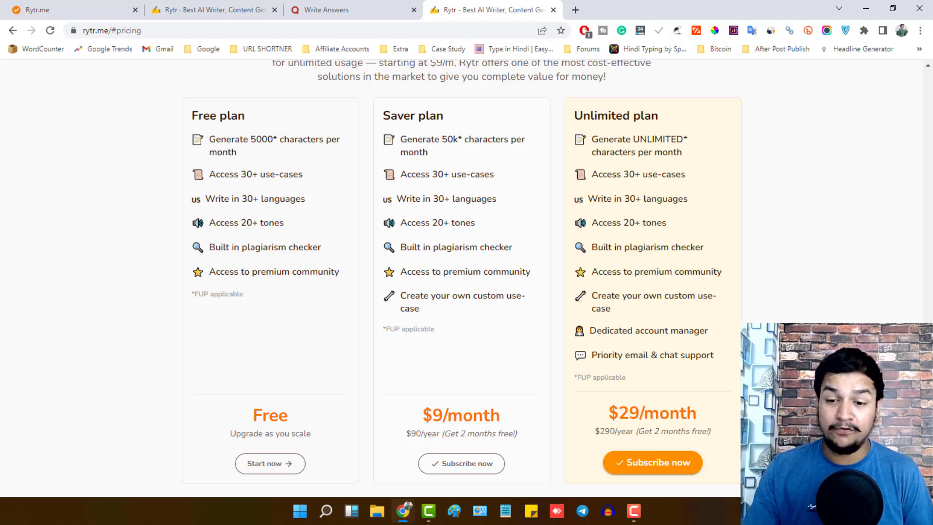
# Step: Examine the Unlimited plan's pricing, character allowance, use cases, languages and built-in plagiarism checker by highlighting each entry
pyautogui.moveTo(710, 434); pyautogui.dragTo(597, 410)
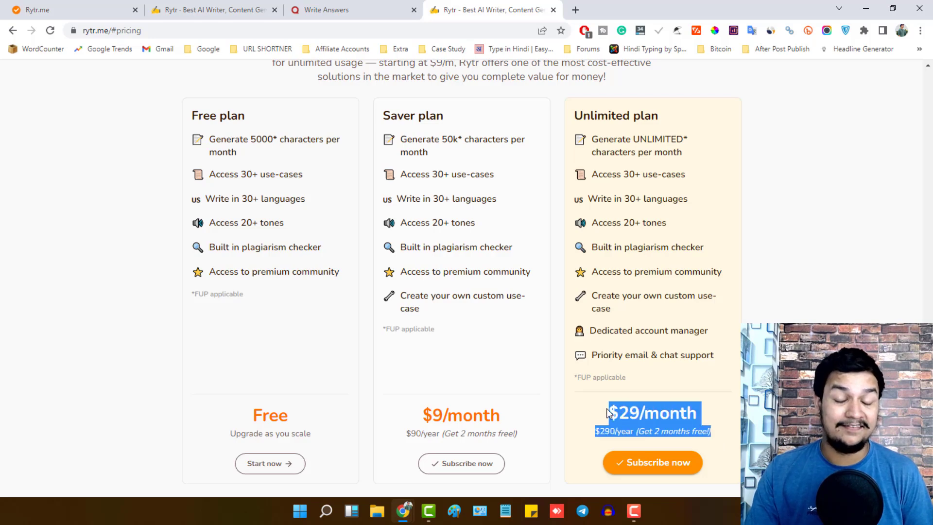
pyautogui.click(606, 408)
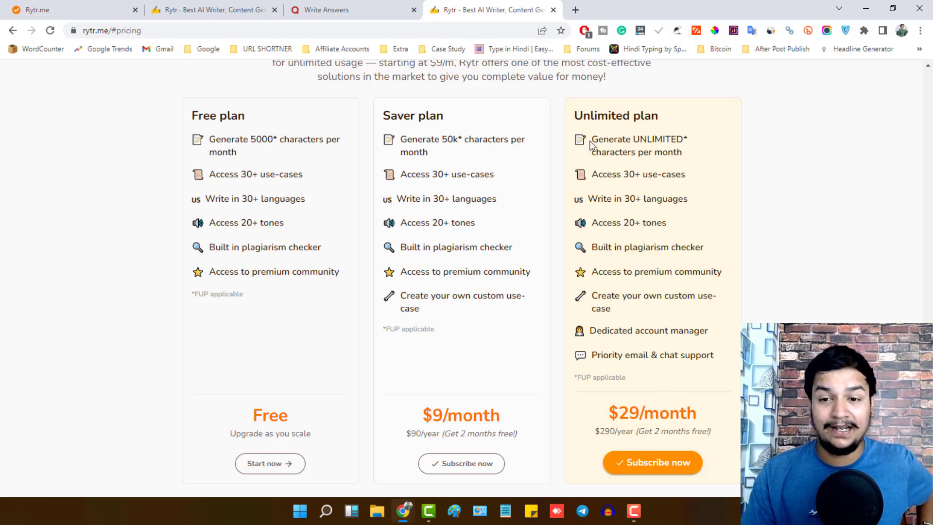
pyautogui.moveTo(591, 141); pyautogui.dragTo(690, 157)
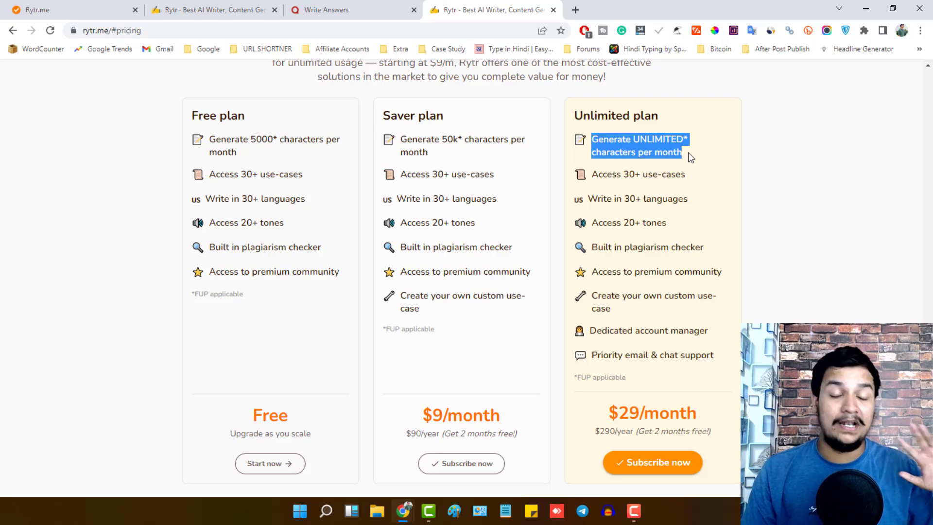
pyautogui.moveTo(575, 175); pyautogui.dragTo(684, 179)
pyautogui.moveTo(588, 199); pyautogui.dragTo(686, 196)
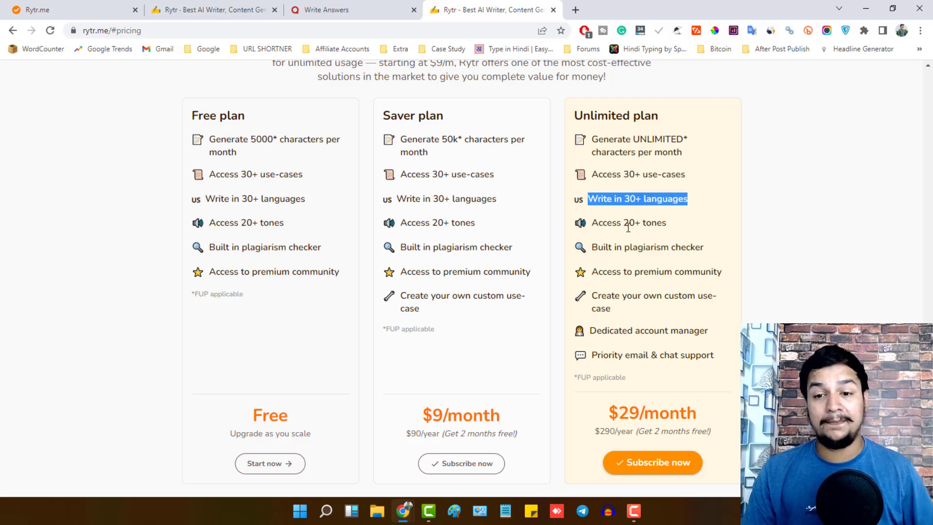
pyautogui.moveTo(605, 249); pyautogui.dragTo(698, 263)
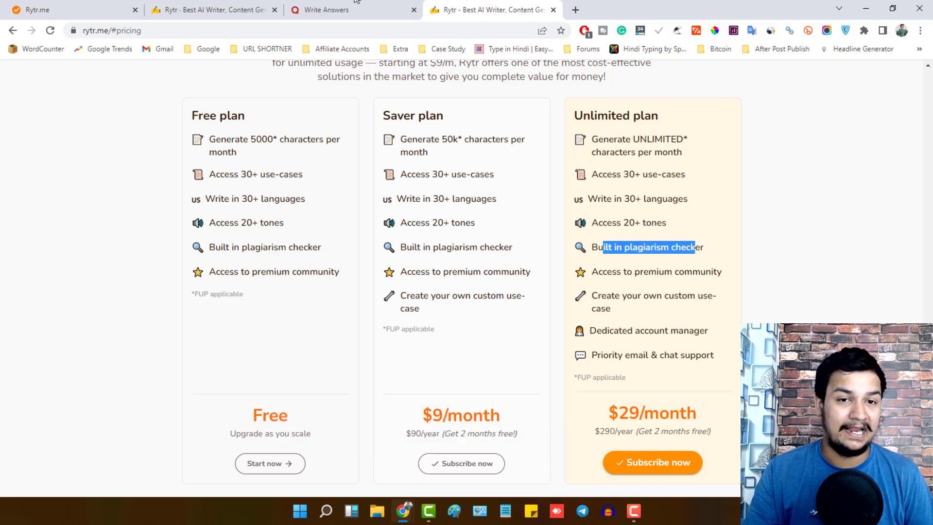
# Step: Return to the Quora answer page and close the Rytr pricing page
pyautogui.click(341, 10)
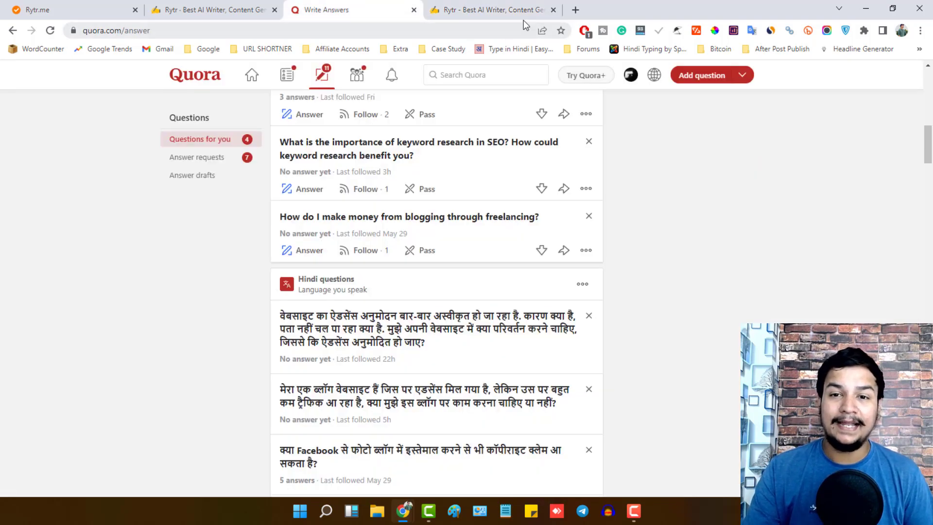
pyautogui.click(552, 10)
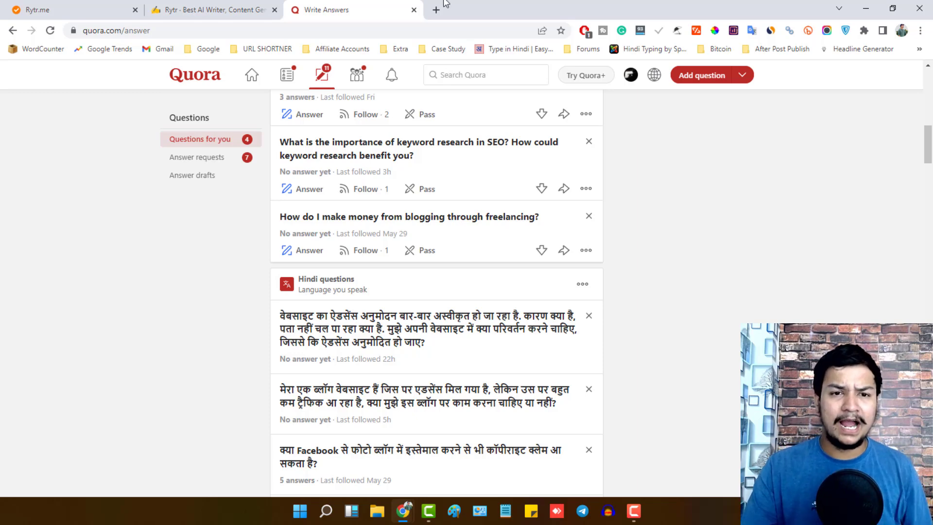
pyautogui.scroll(10, 417, 334)
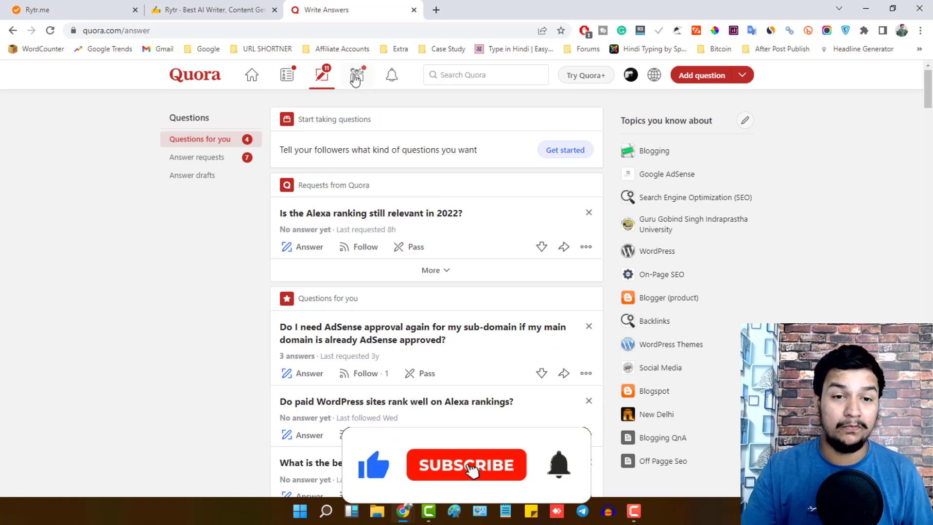
# Step: Open the answer requests on Quora and look through the requested questions
pyautogui.click(204, 158)
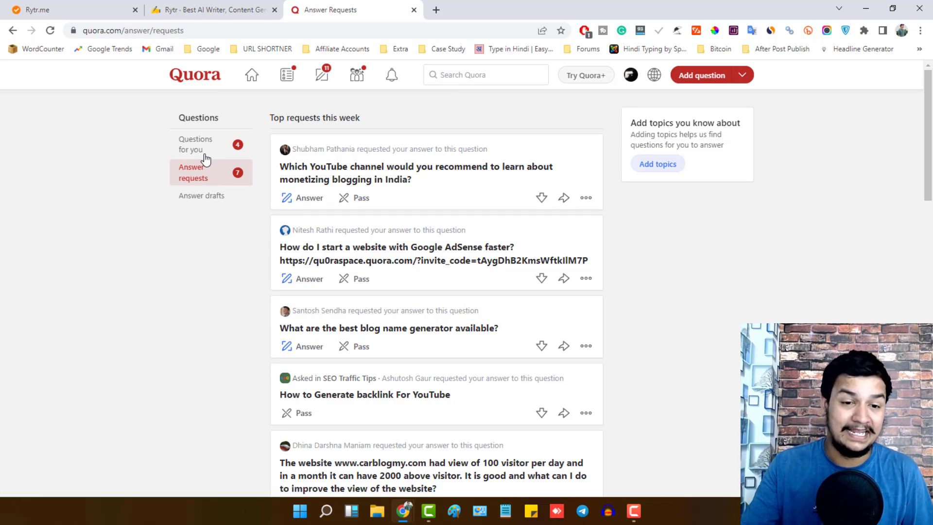
pyautogui.scroll(-2, 441, 190)
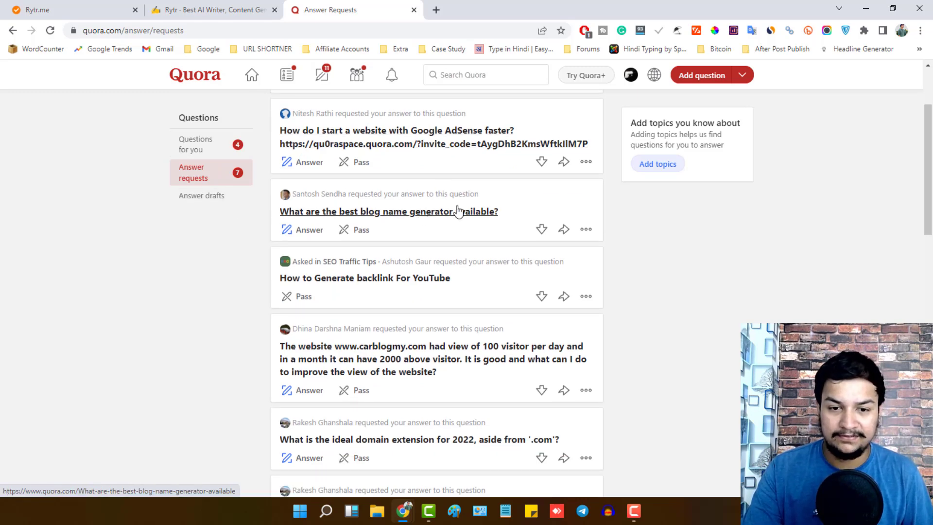
pyautogui.scroll(-3, 457, 209)
# Step: Open "How do I get powerful contextual dofollow backlinks in 2022?" from Questions for you in a separate tab
pyautogui.click(201, 140)
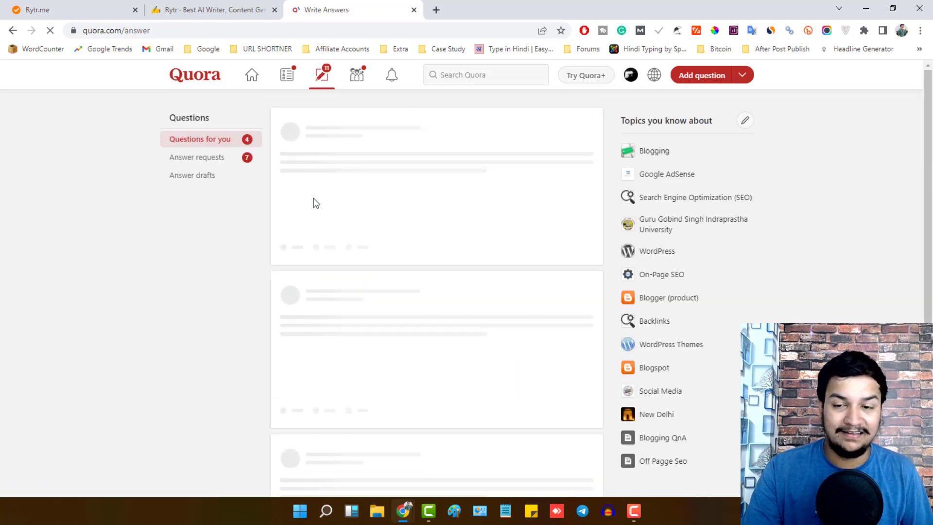
pyautogui.scroll(-2, 388, 201)
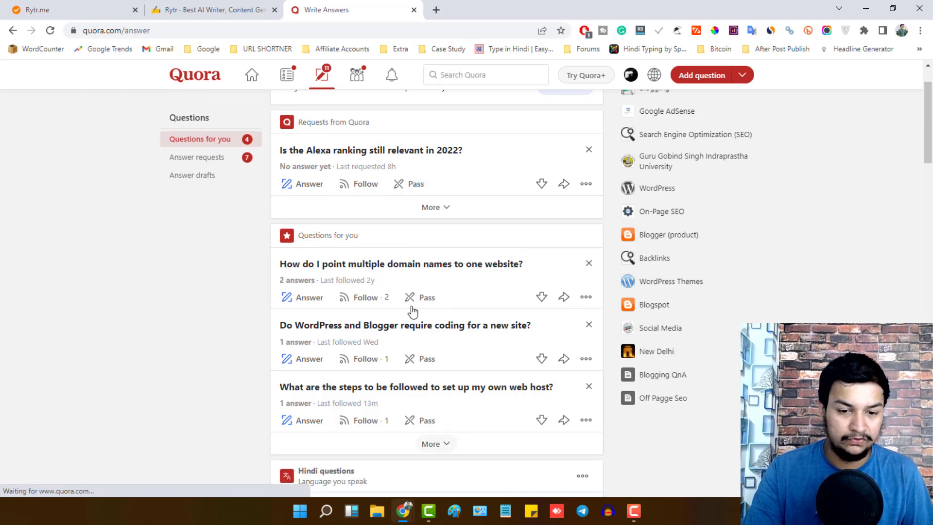
pyautogui.scroll(-3, 443, 290)
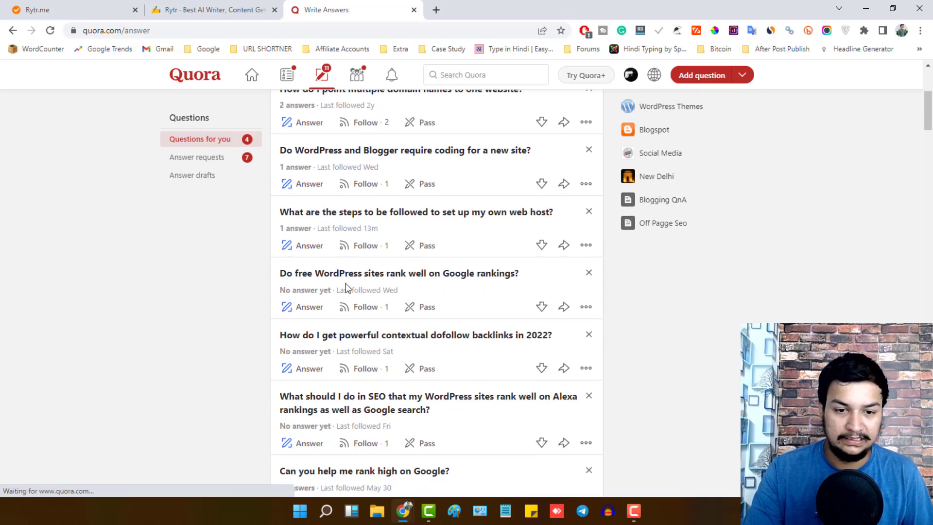
pyautogui.scroll(-2, 487, 284)
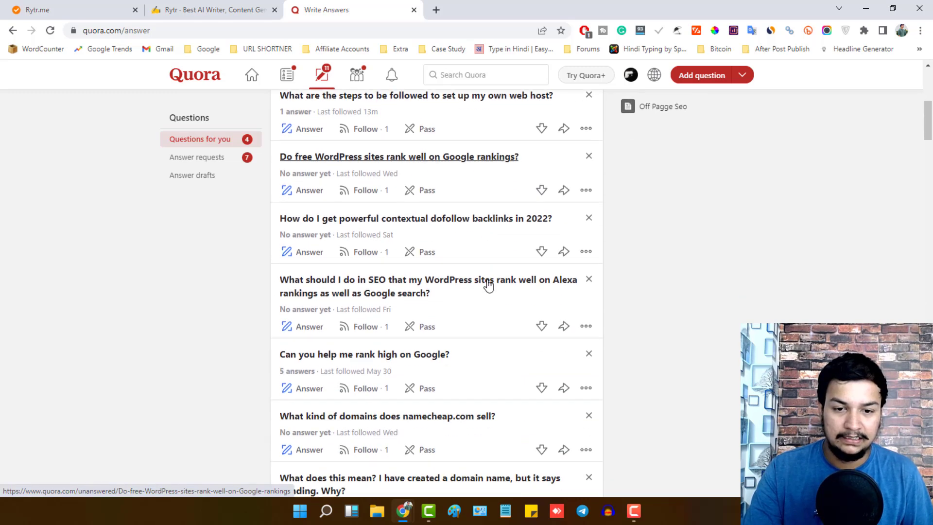
pyautogui.click(368, 220)
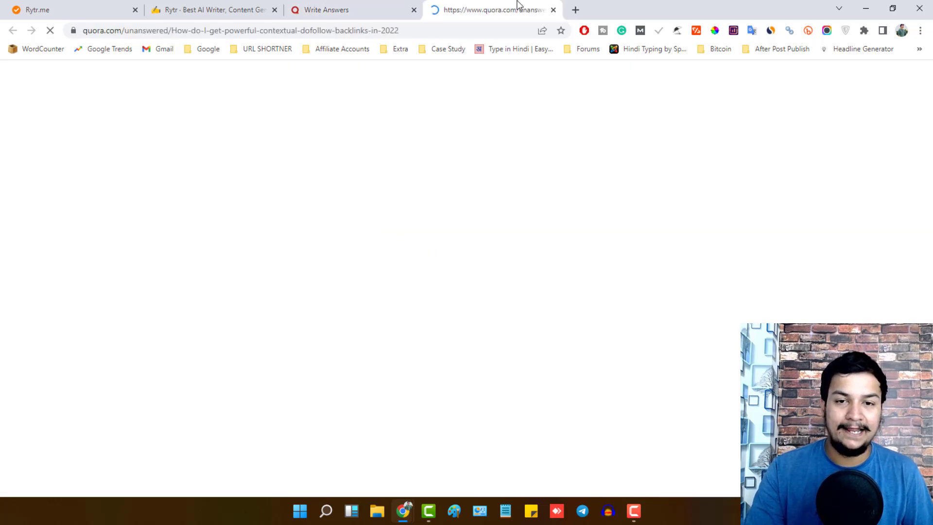
# Step: Open bloggingqna.com in a new browser tab
pyautogui.click(576, 11)
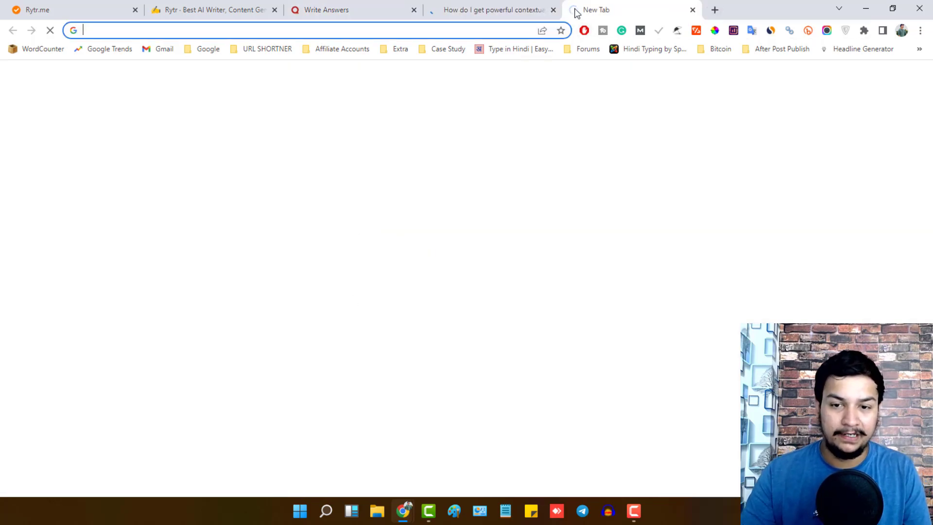
pyautogui.write('bloggingqna.com')
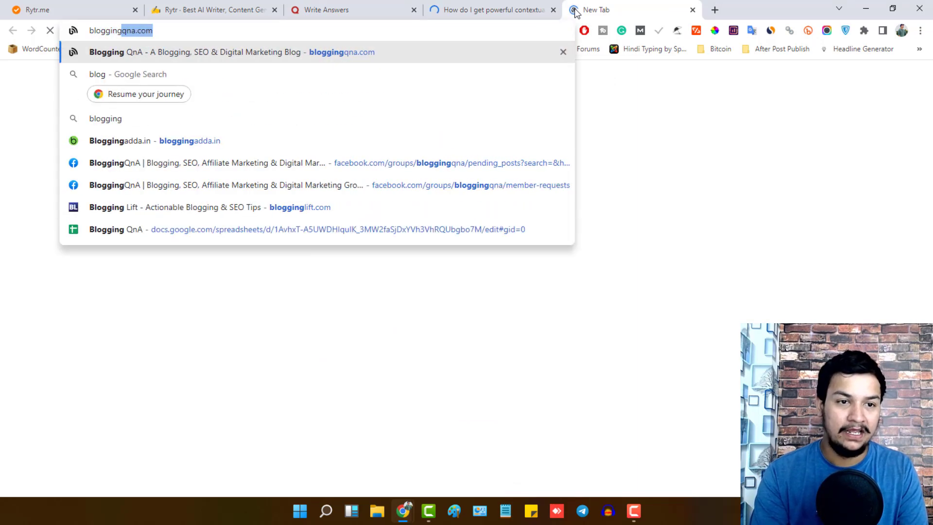
pyautogui.press('Return')
# Step: Return to the opened Quora question about dofollow backlinks and highlight its full title
pyautogui.click(484, 7)
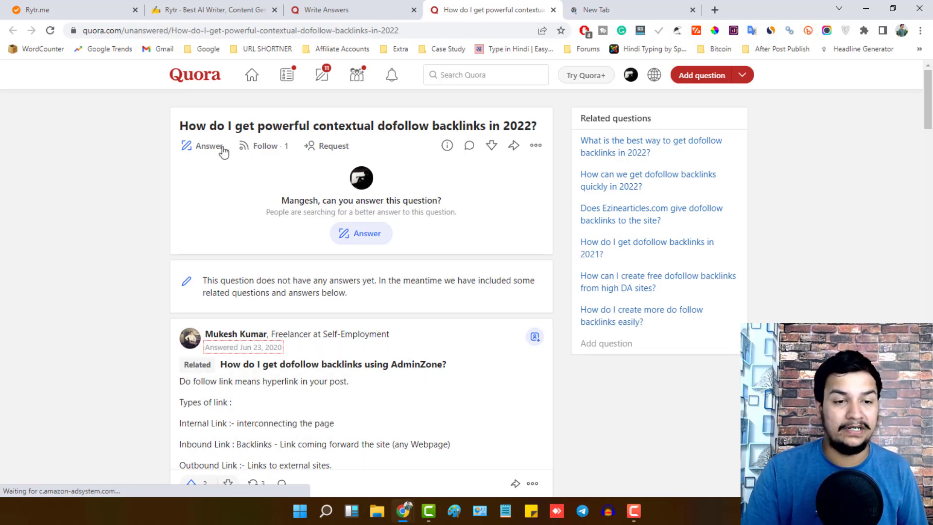
pyautogui.moveTo(184, 125); pyautogui.dragTo(556, 129)
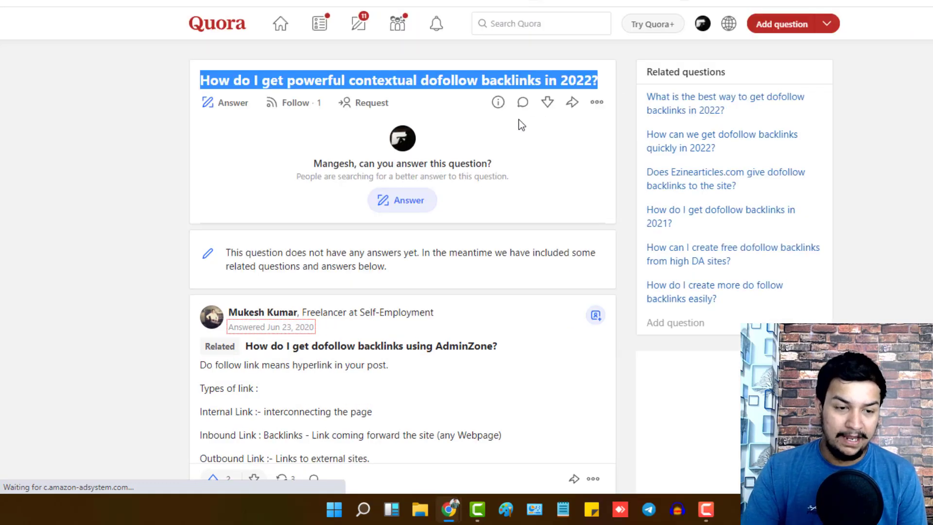
# Step: Switch to the Rytr editor and examine the available language and tone options
pyautogui.click(282, 1)
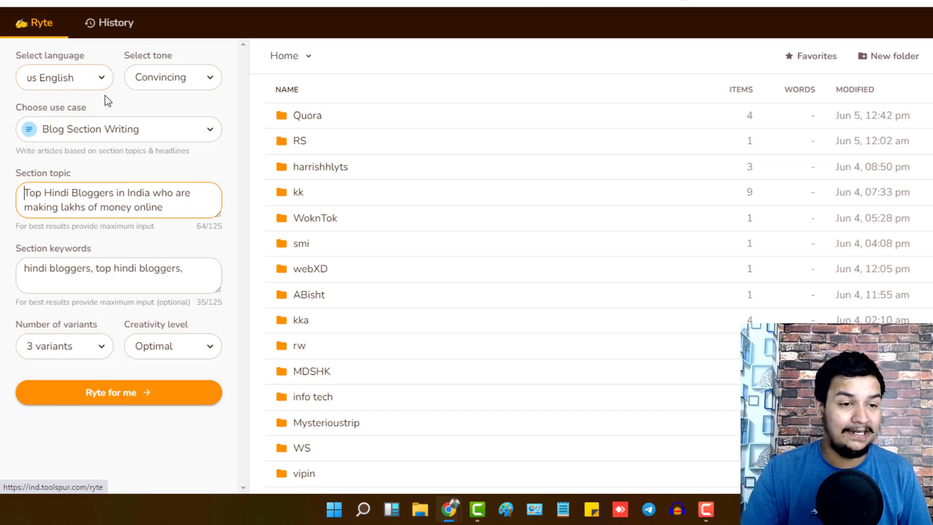
pyautogui.click(102, 81)
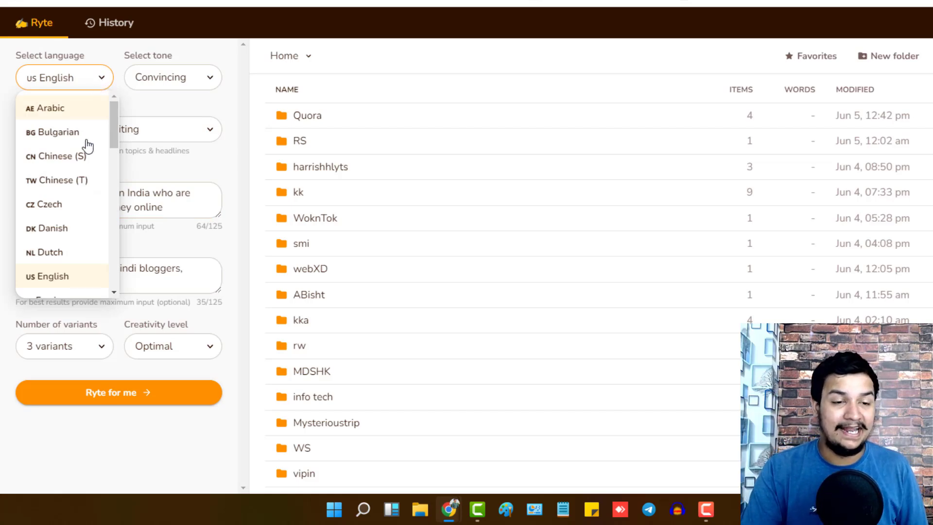
pyautogui.click(209, 80)
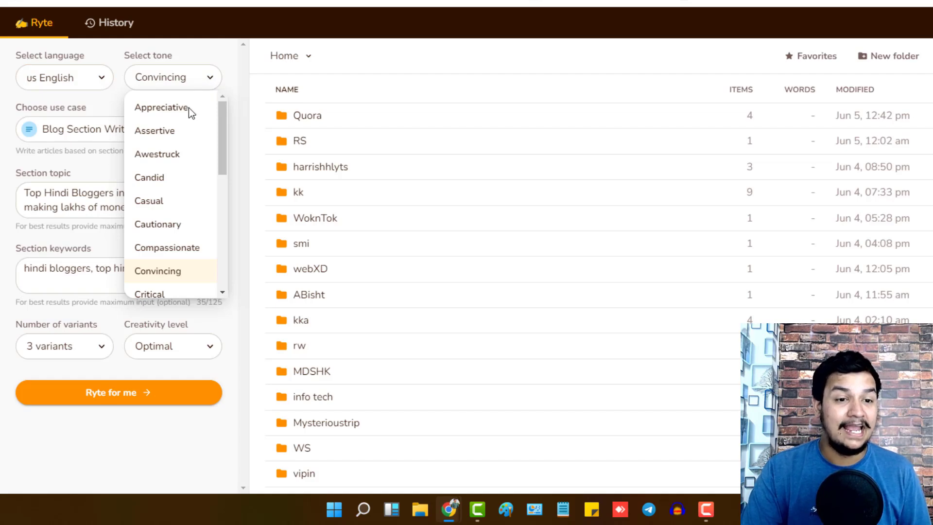
pyautogui.click(188, 108)
pyautogui.click(209, 78)
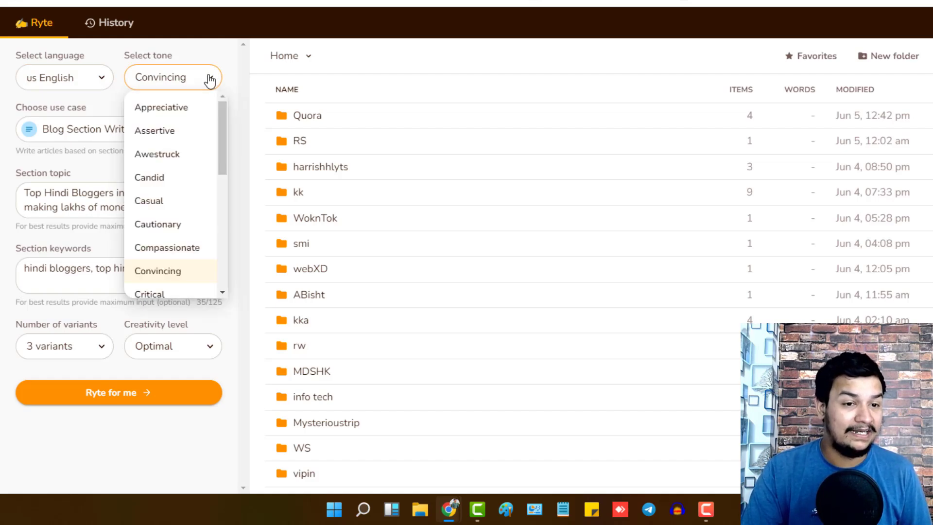
pyautogui.click(233, 66)
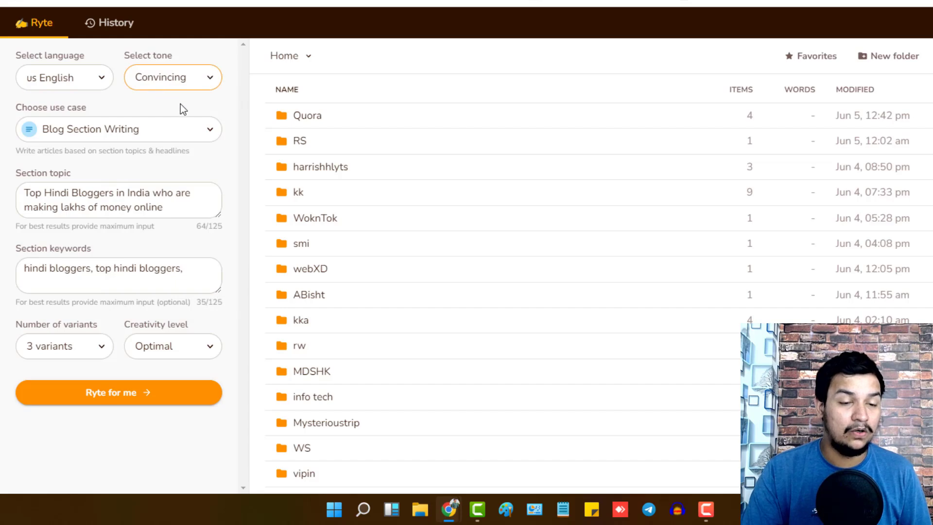
# Step: Review the available use cases in the Rytr editor and choose Blog Section Writing
pyautogui.click(213, 134)
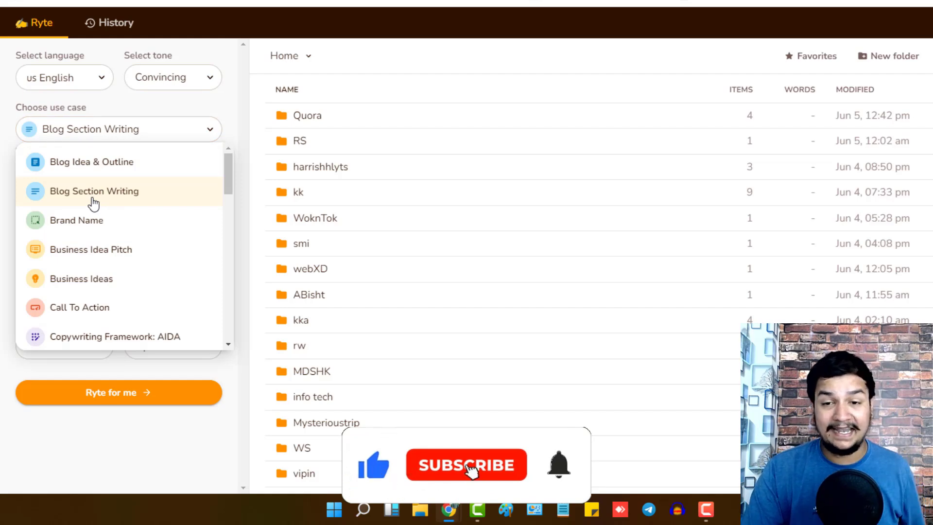
pyautogui.scroll(-1, 104, 253)
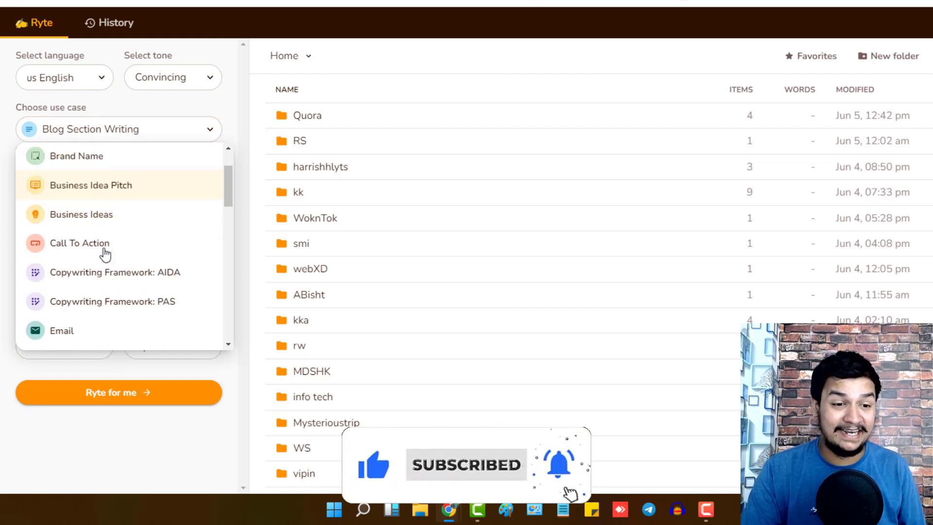
pyautogui.scroll(-2, 133, 279)
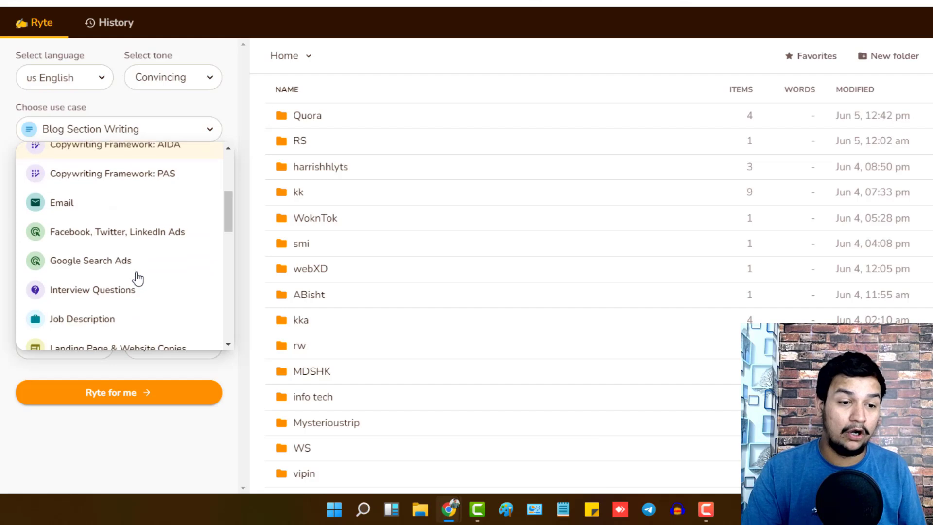
pyautogui.scroll(1, 142, 181)
pyautogui.scroll(-1, 143, 203)
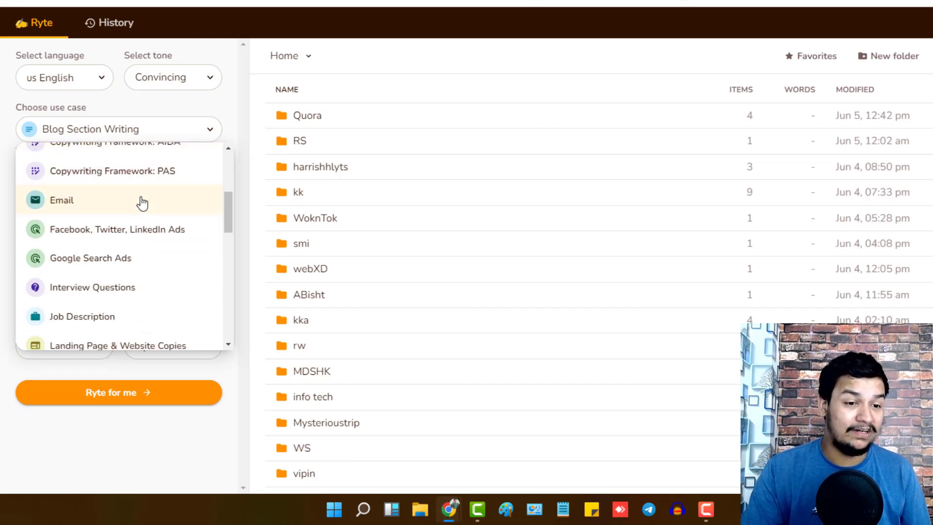
pyautogui.scroll(-6, 129, 271)
pyautogui.scroll(2, 130, 271)
pyautogui.scroll(-2, 129, 271)
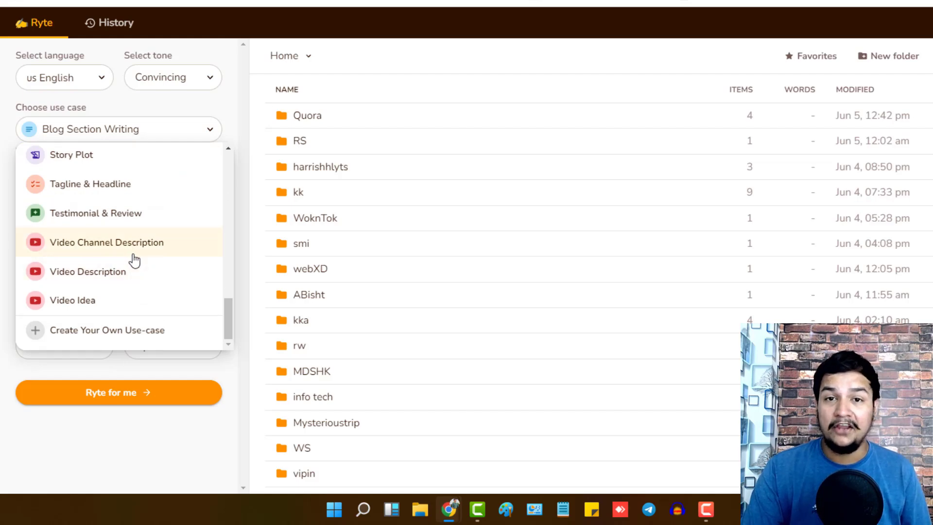
pyautogui.scroll(10, 135, 260)
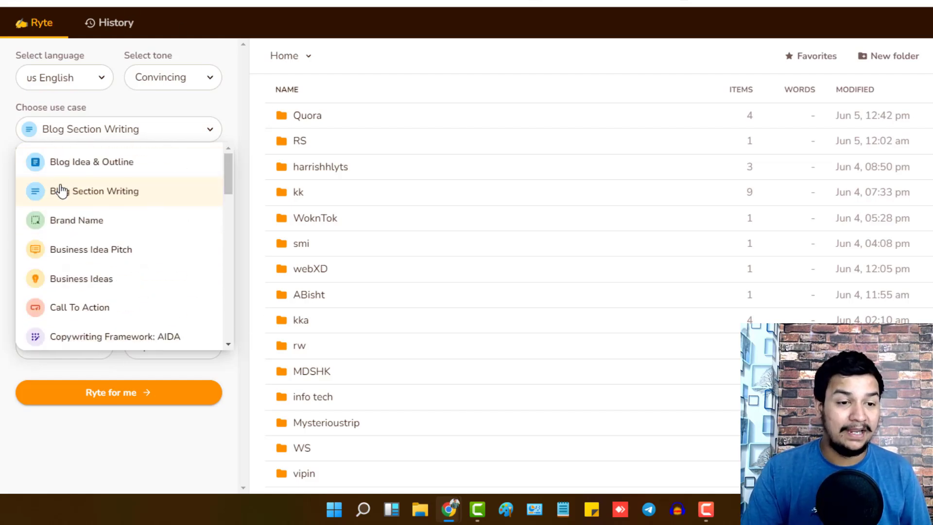
pyautogui.click(62, 191)
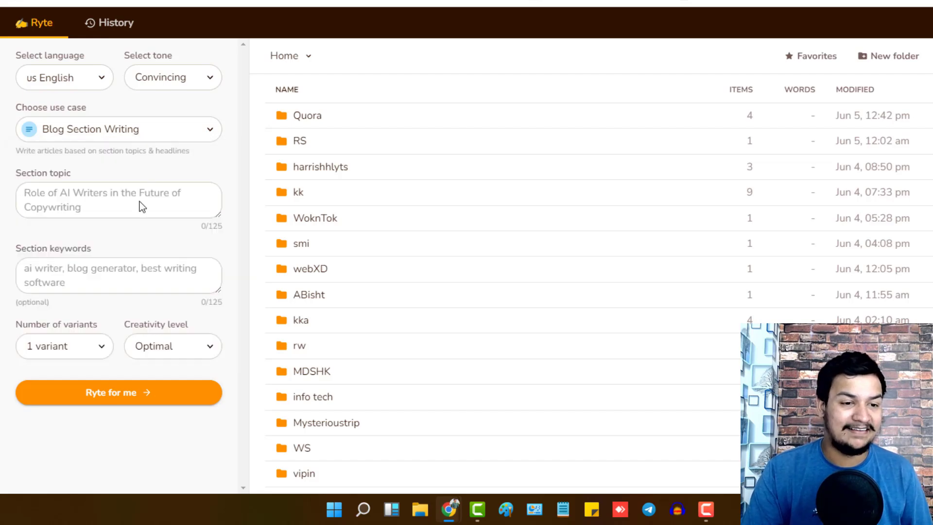
# Step: Look through the full use case list once more without changing the selection
pyautogui.click(204, 131)
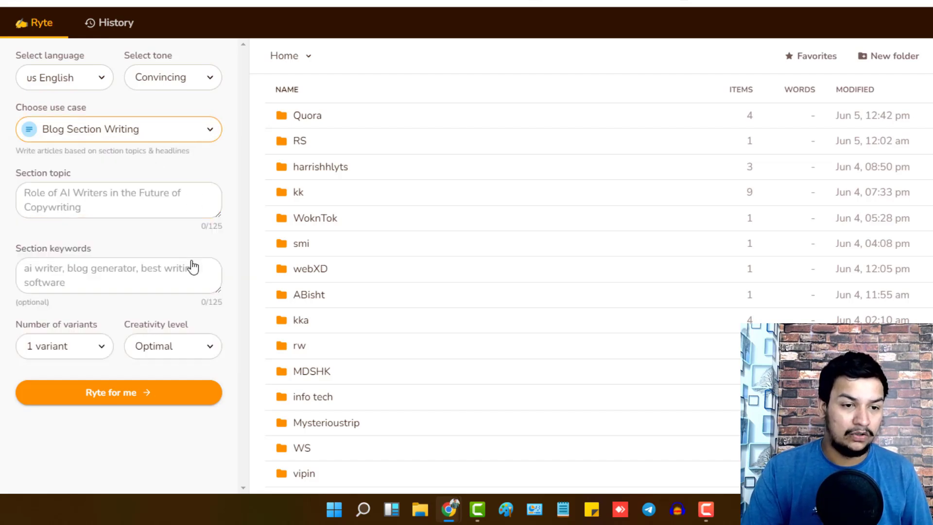
pyautogui.scroll(-15, 189, 278)
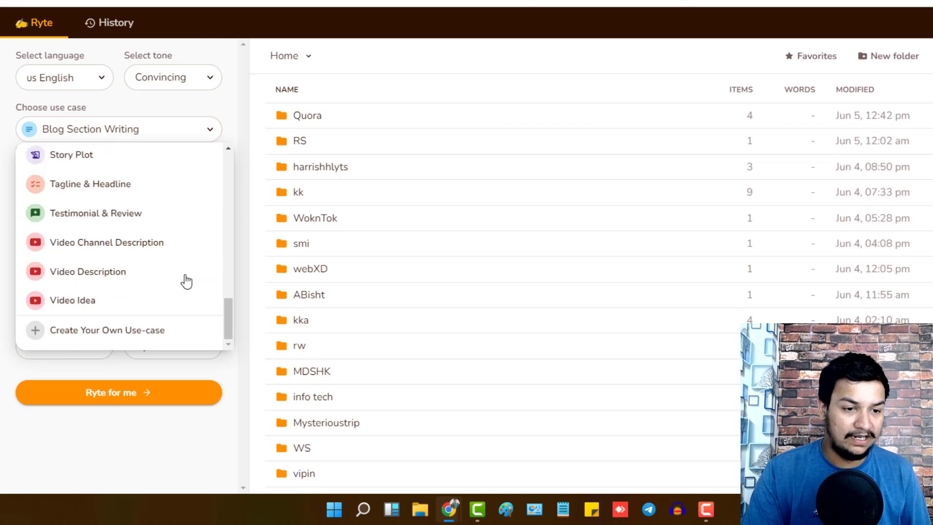
pyautogui.scroll(15, 186, 281)
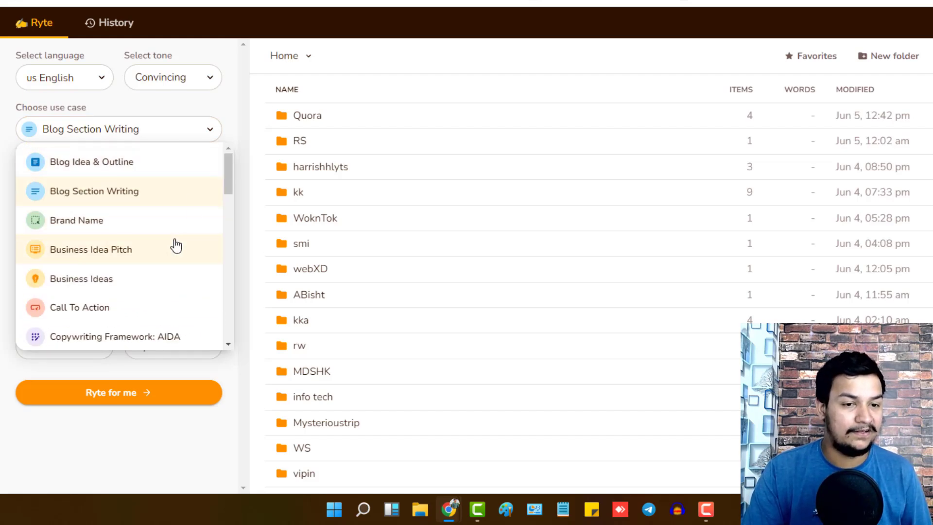
pyautogui.click(220, 129)
# Step: Enter "How do I get powerful contextual dofollow backlinks in 2022?" as the section topic
pyautogui.click(99, 196)
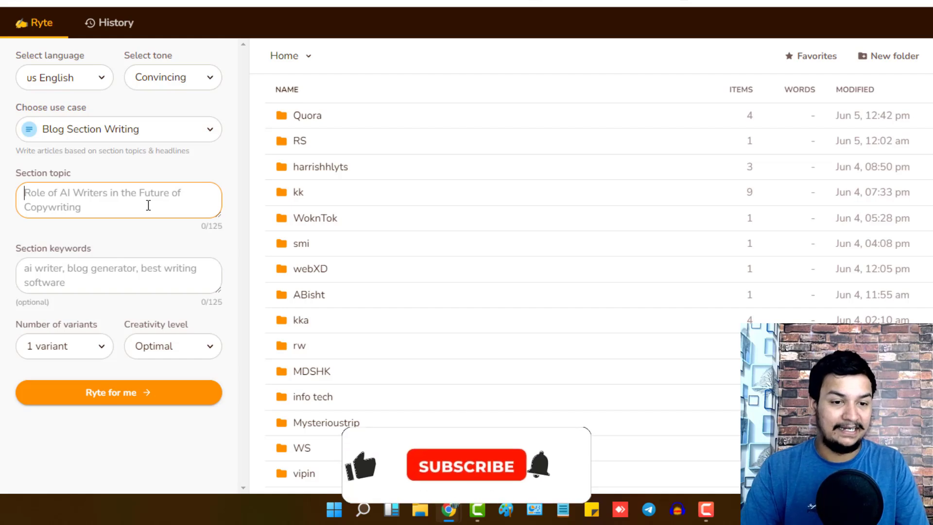
pyautogui.write('How do I get powerful contextual dofollow backlinks in 2022?')
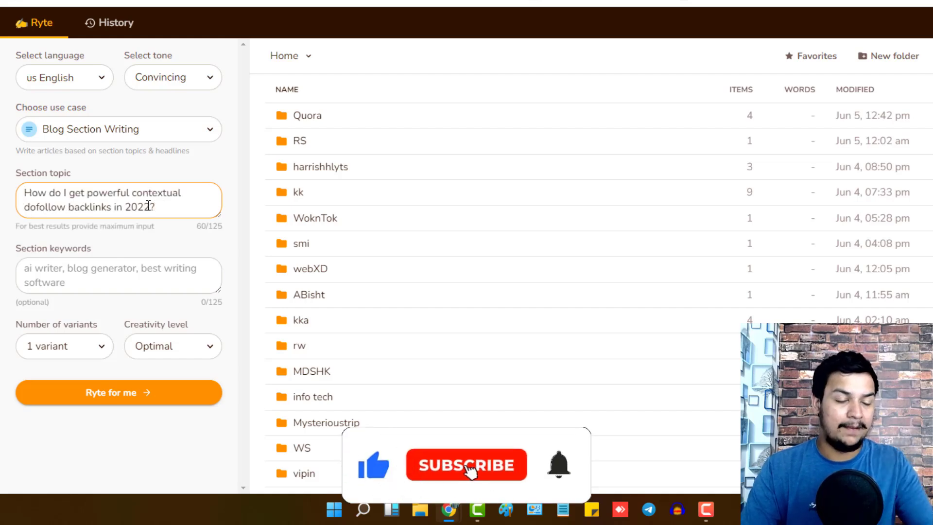
pyautogui.moveTo(39, 192); pyautogui.dragTo(181, 193)
pyautogui.click(197, 194)
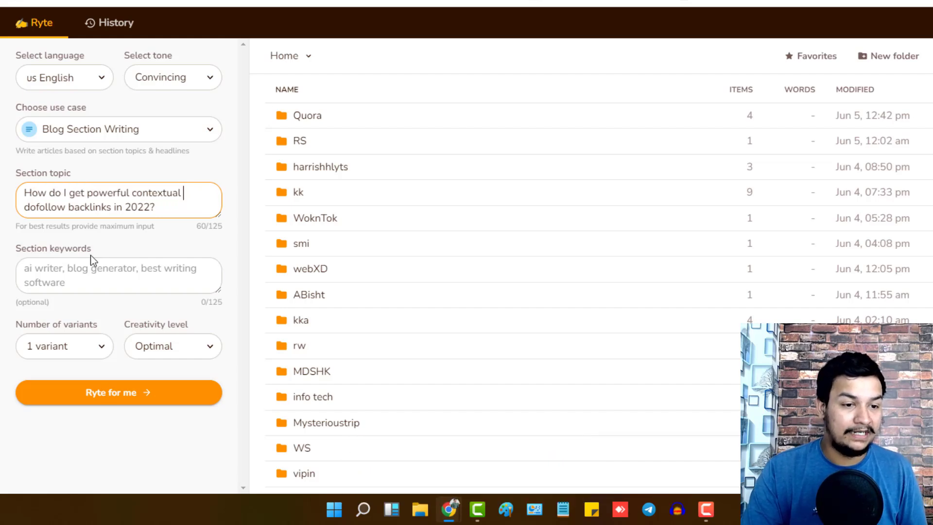
# Step: Enter "create dofollow backlinks, quliaty backlinks,backlinks" as the section keywords
pyautogui.write('create dofollow backlinks,')
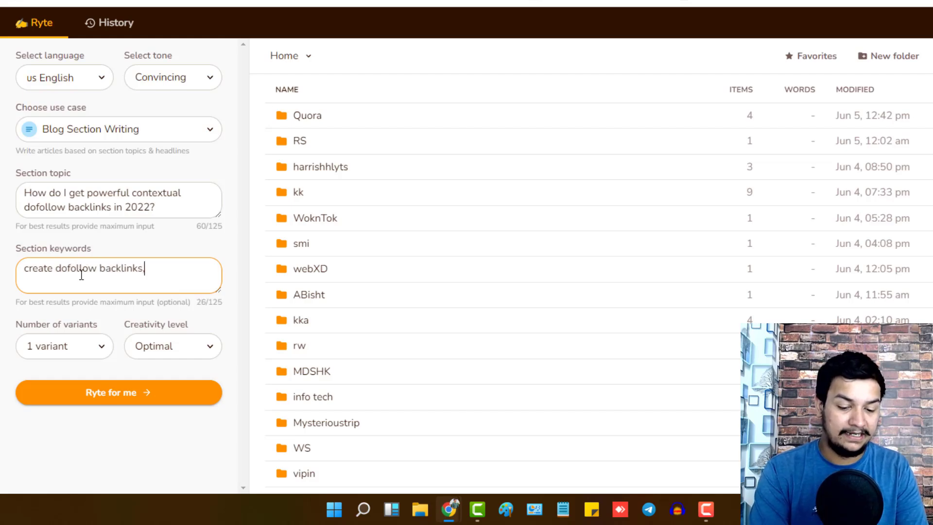
pyautogui.write(' quliaty b')
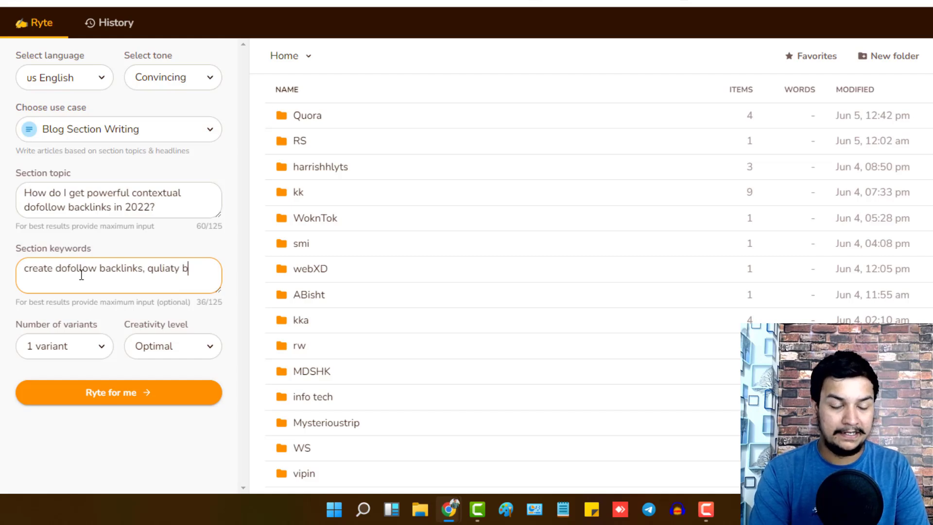
pyautogui.write('acklinks,')
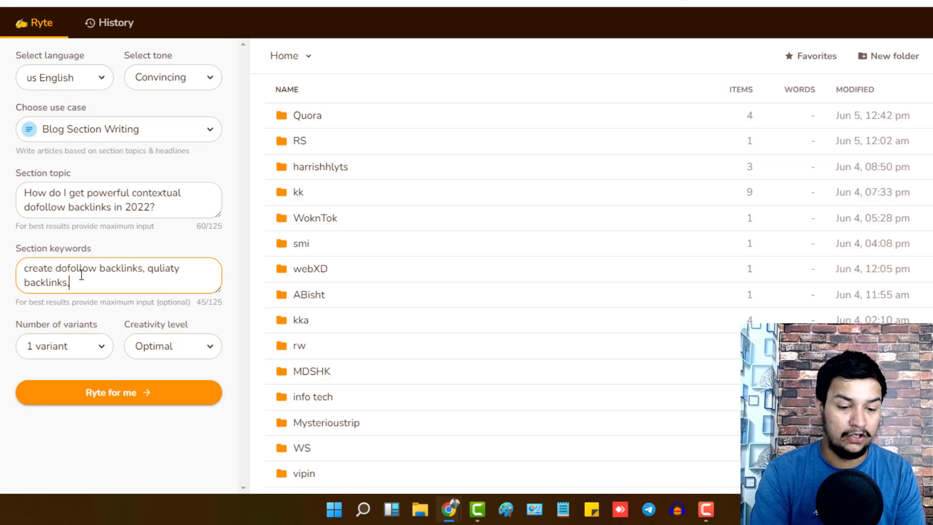
pyautogui.write('backlinks')
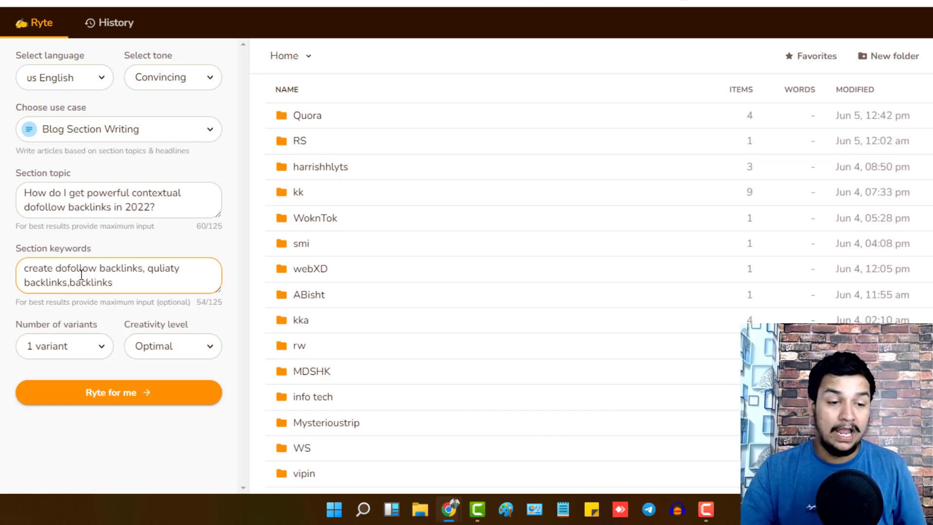
# Step: Set the number of variants to 3 and generate the blog section text
pyautogui.click(102, 347)
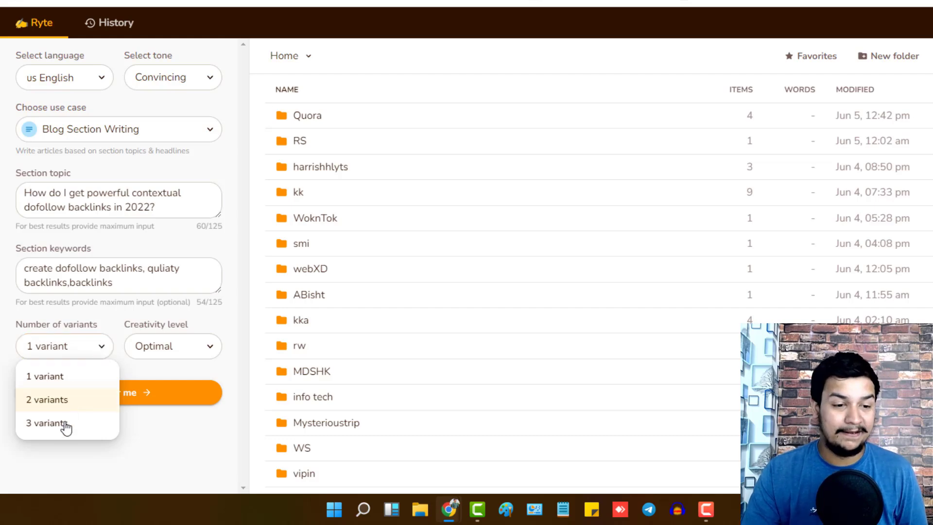
pyautogui.click(139, 318)
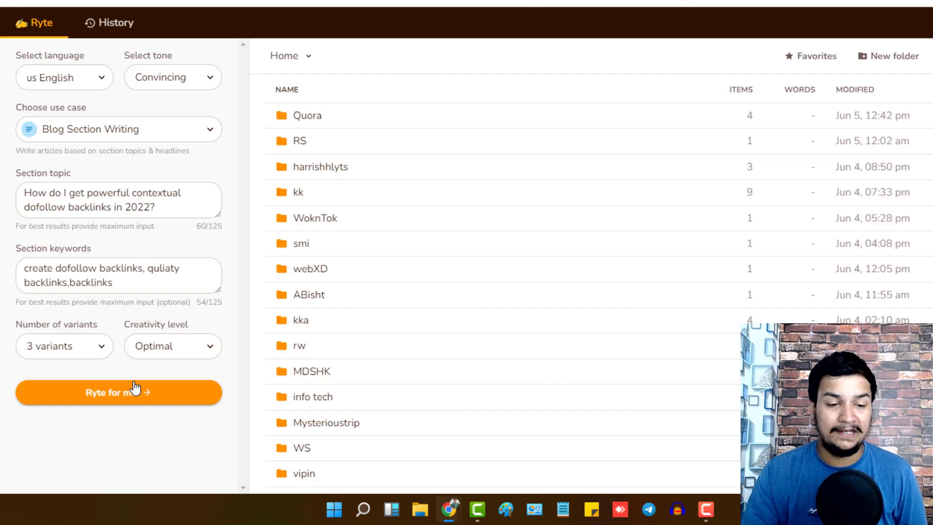
pyautogui.click(130, 392)
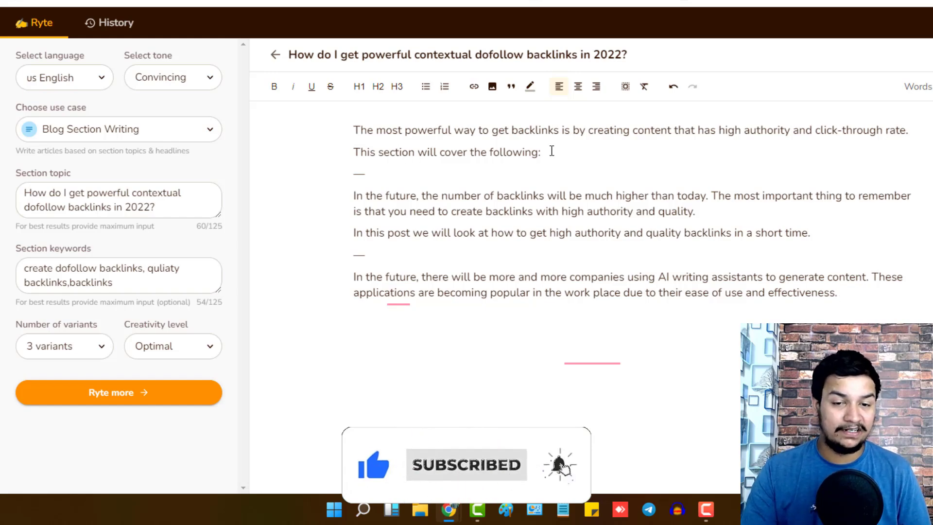
# Step: Extend the first generated variant, starting "The most powerful way to get backlinks", with Continue Ryting
pyautogui.moveTo(554, 153); pyautogui.dragTo(538, 152)
pyautogui.click(488, 130)
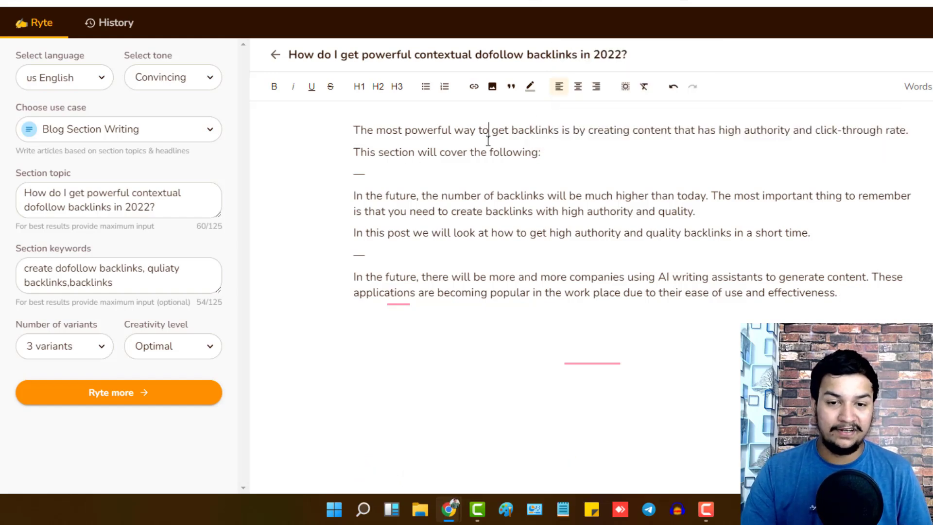
pyautogui.moveTo(554, 153); pyautogui.dragTo(402, 152)
pyautogui.moveTo(565, 154); pyautogui.dragTo(353, 131)
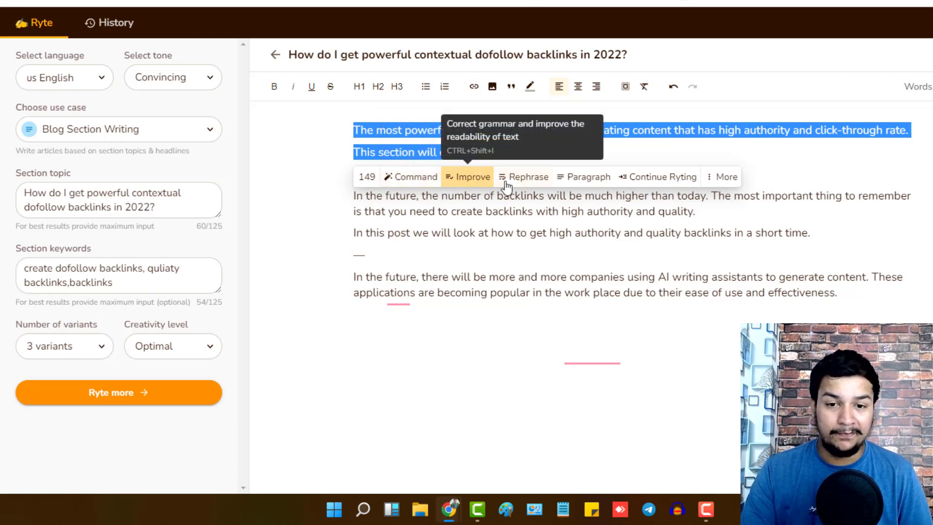
pyautogui.click(671, 178)
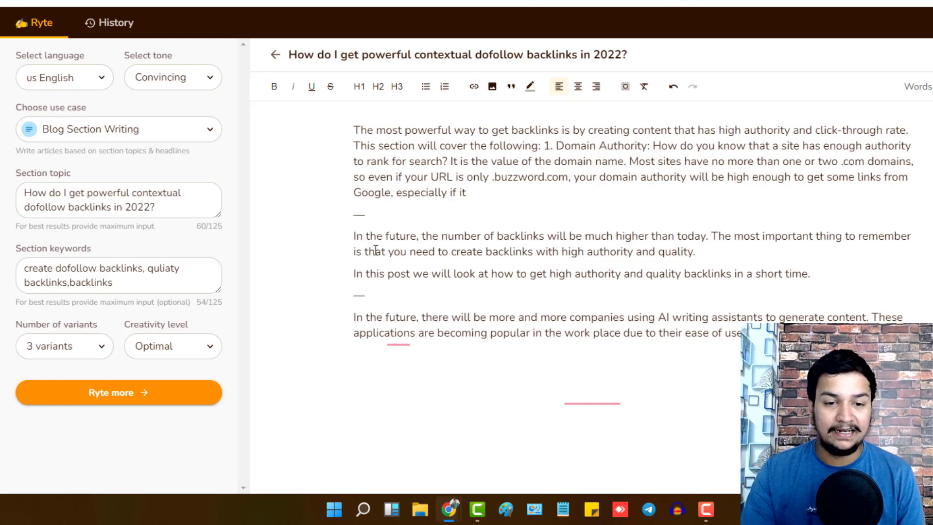
# Step: Copy the two-sentence paragraph starting "In the future, the number of backlinks will be much higher than today."
pyautogui.moveTo(354, 237); pyautogui.dragTo(715, 237)
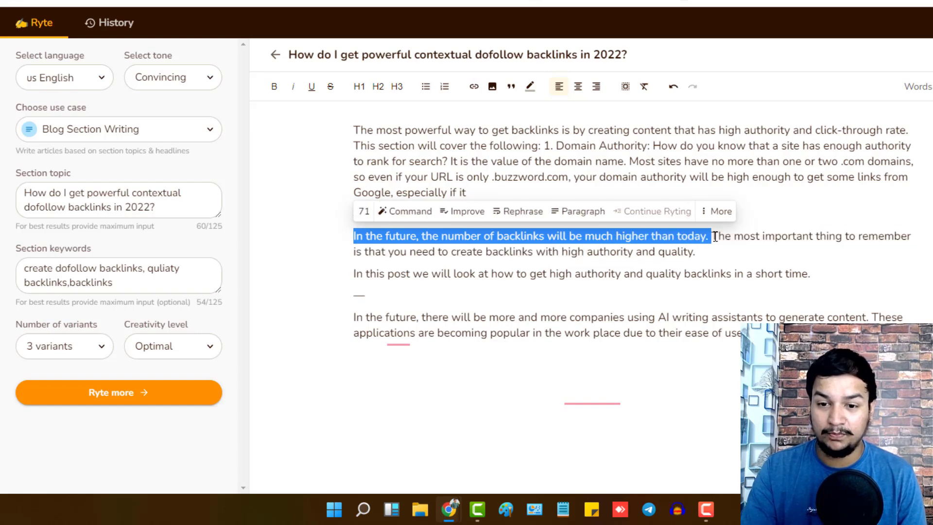
pyautogui.click(731, 238)
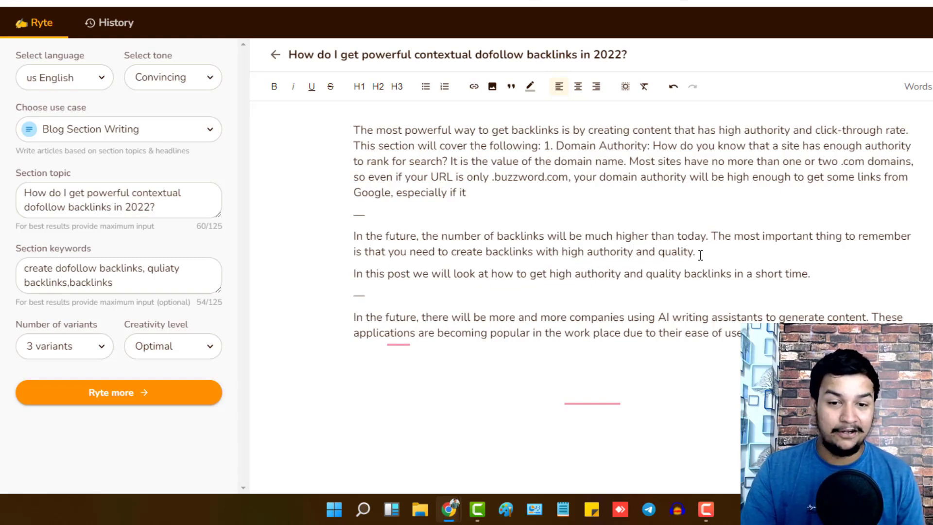
pyautogui.moveTo(716, 251); pyautogui.dragTo(349, 240)
pyautogui.hotkey('ctrl', 'c')
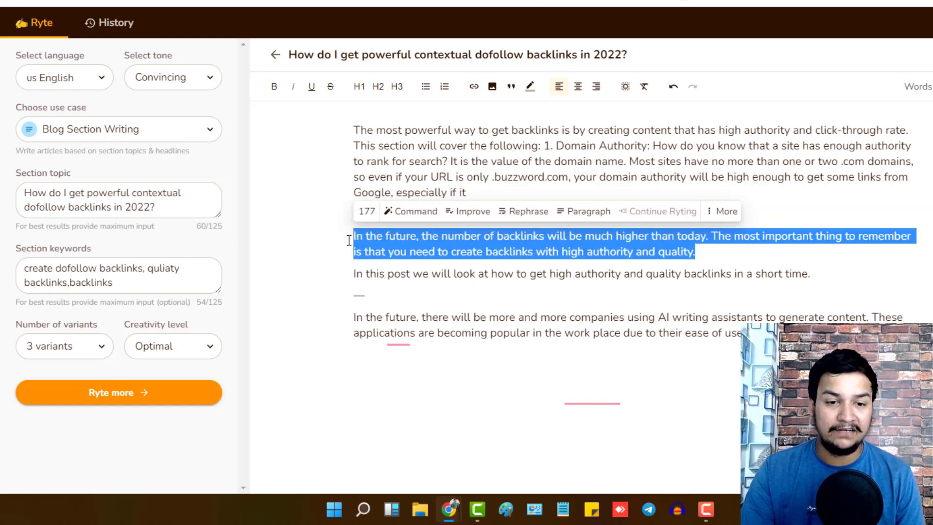
# Step: Start an answer to the dofollow backlinks question on Quora and paste the copied paragraph, followed by a new line
pyautogui.click(376, 1)
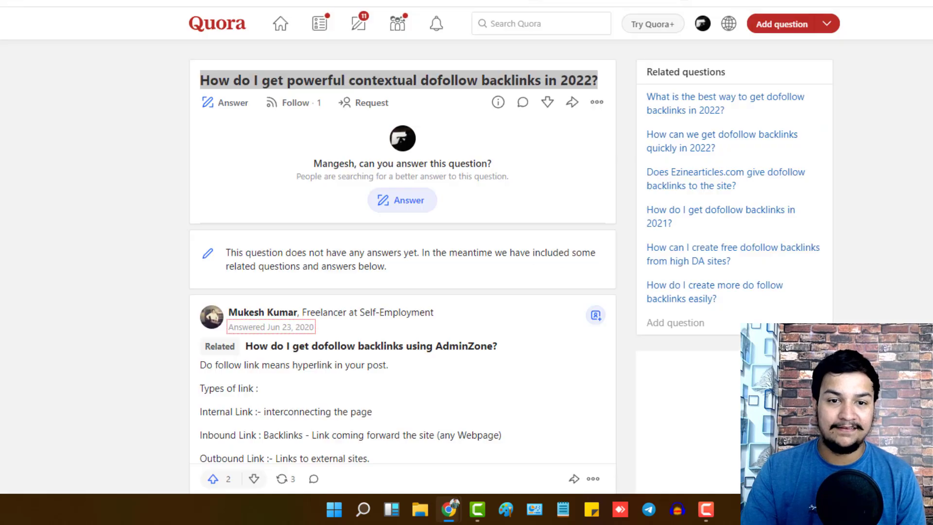
pyautogui.click(397, 202)
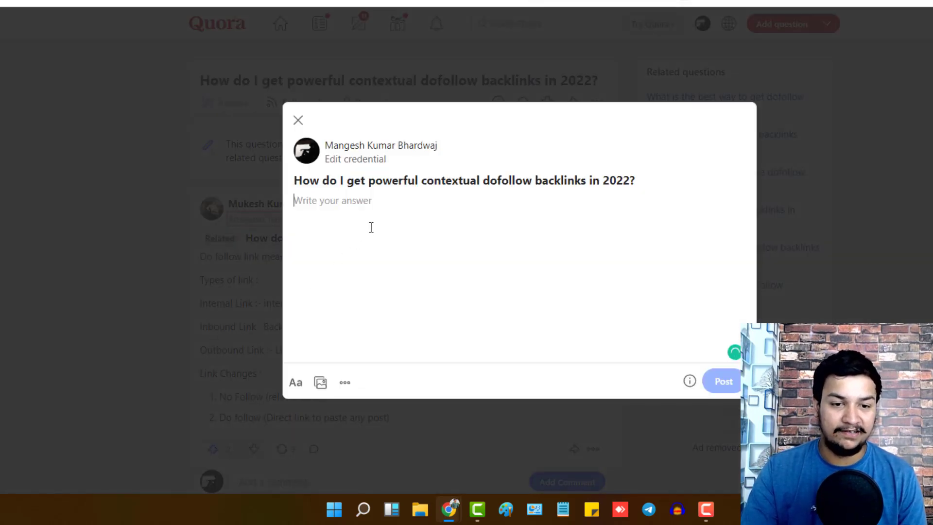
pyautogui.hotkey('ctrl', 'v')
pyautogui.press('Return')
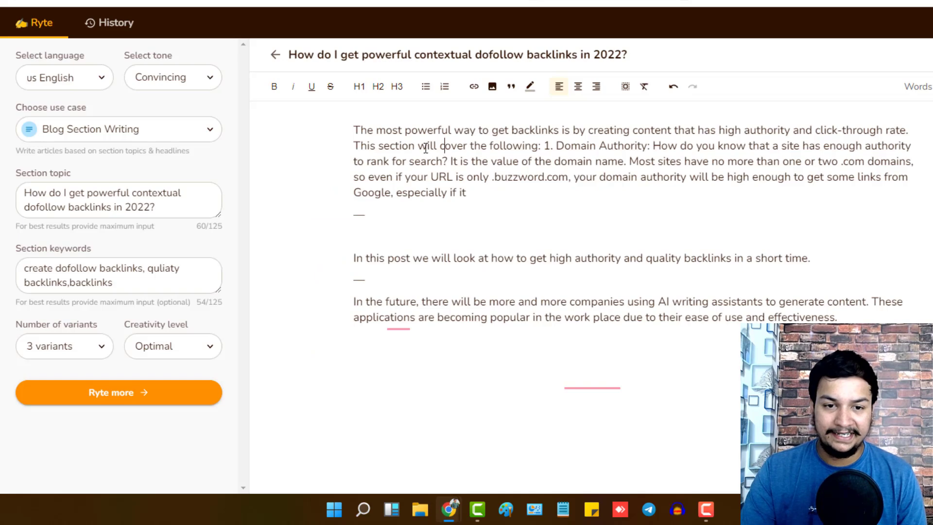
# Step: Move the sentence "The most powerful way to get backlinks is by creating content…" from the Rytr document into the Quora answer
pyautogui.moveTo(354, 130); pyautogui.dragTo(915, 130)
pyautogui.hotkey('ctrl', 'c')
pyautogui.press('BackSpace')
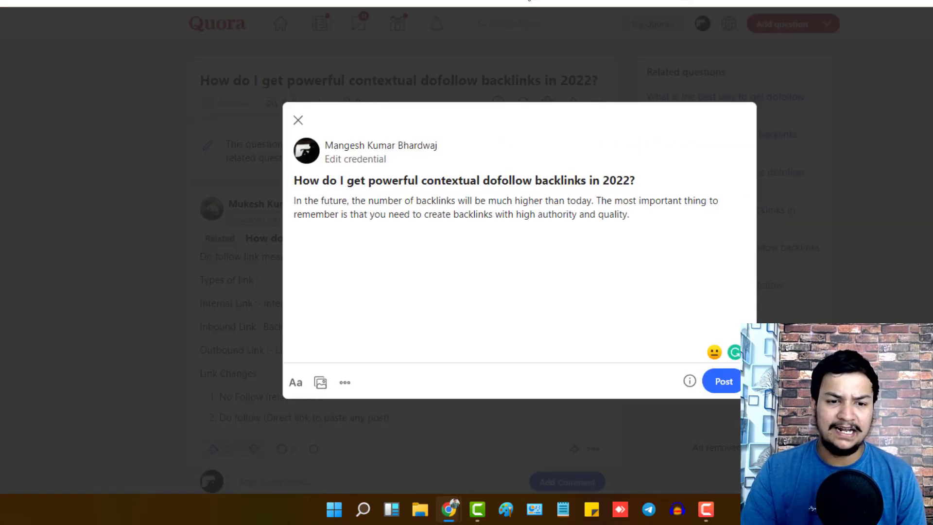
pyautogui.hotkey('ctrl', 'v')
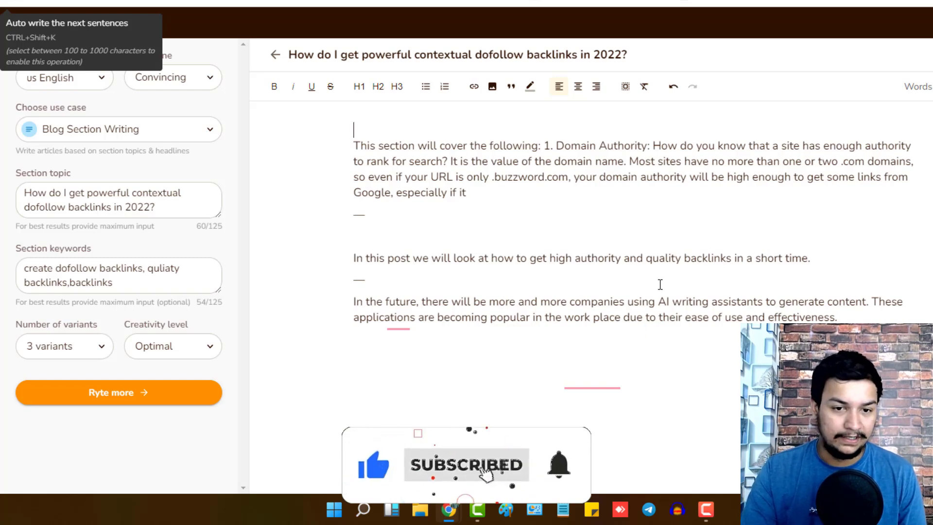
# Step: Delete all remaining generated text in the Rytr document and add a new line at the end of the Quora answer
pyautogui.moveTo(838, 318); pyautogui.dragTo(340, 144)
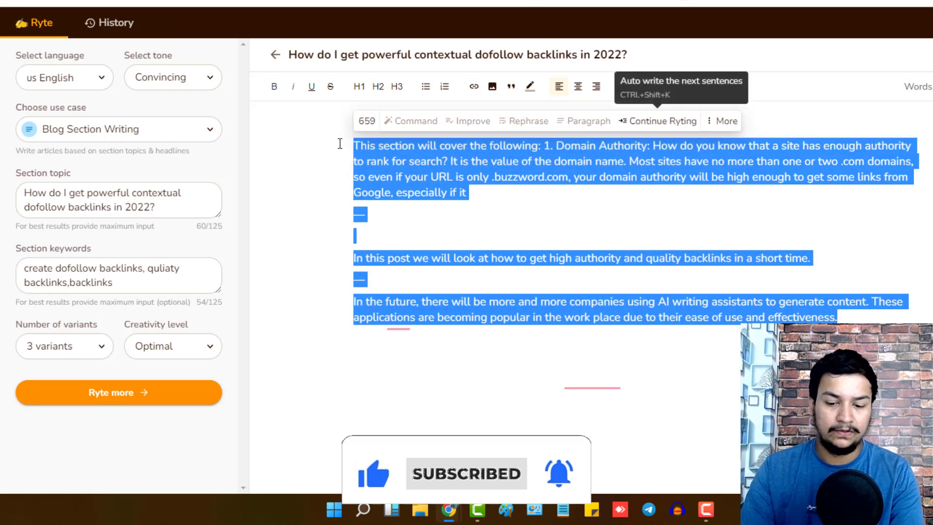
pyautogui.press('BackSpace')
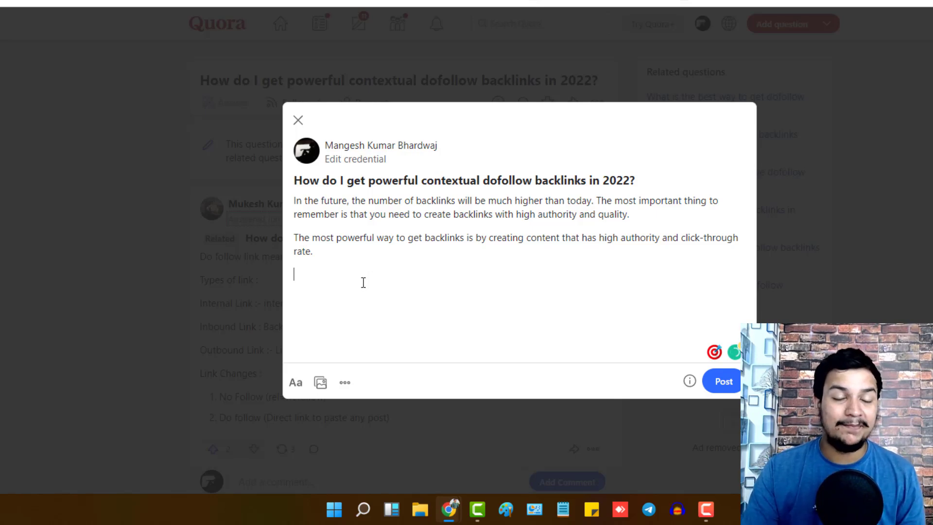
pyautogui.click(366, 250)
pyautogui.press('Return')
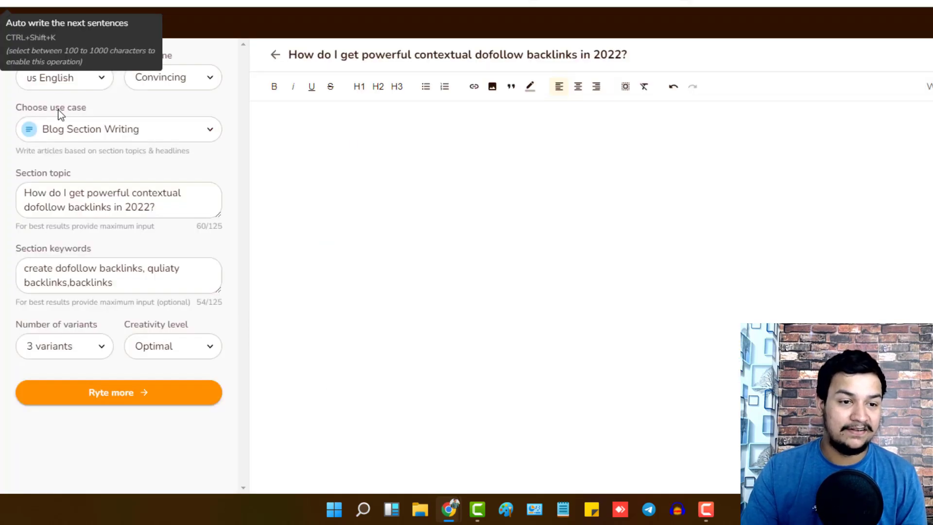
# Step: Replace the section topic with "what is guest post? how to create quality backlinks with guest post."
pyautogui.tripleClick(108, 197)
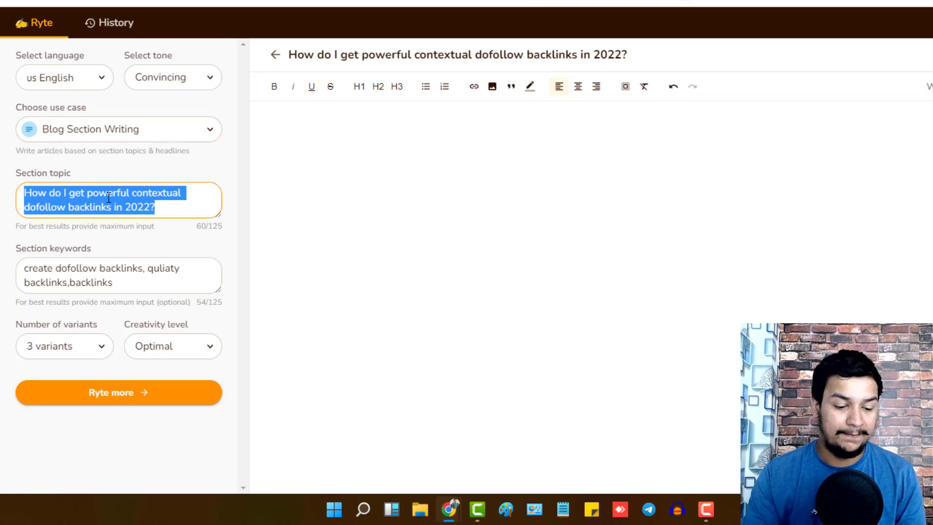
pyautogui.write('What is guest')
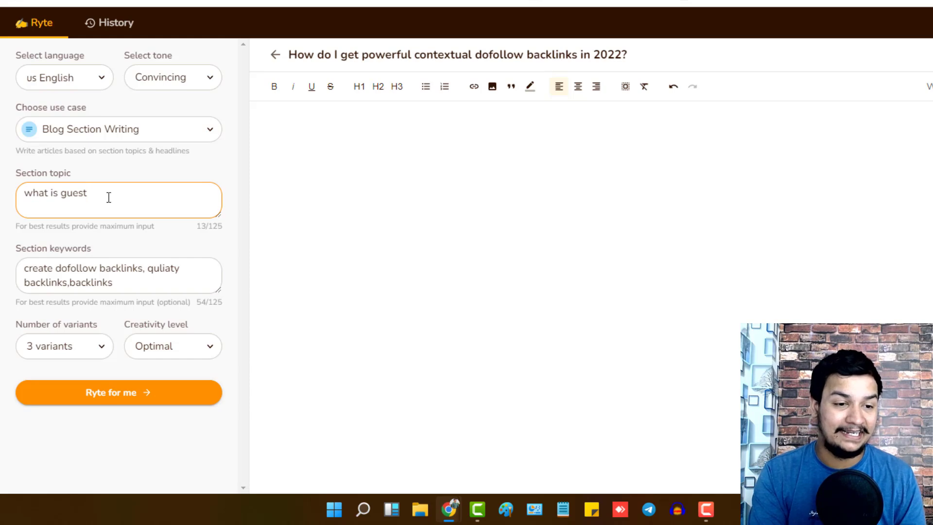
pyautogui.write('os')
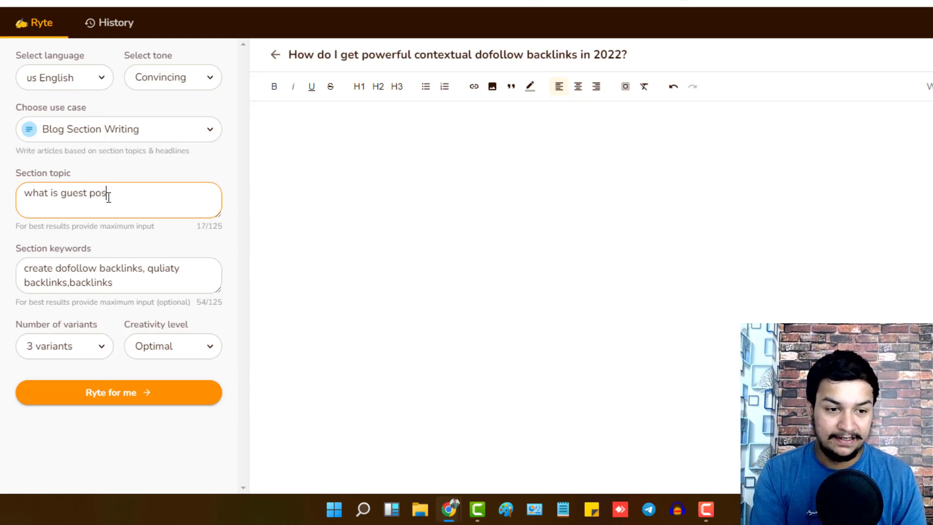
pyautogui.write('t?')
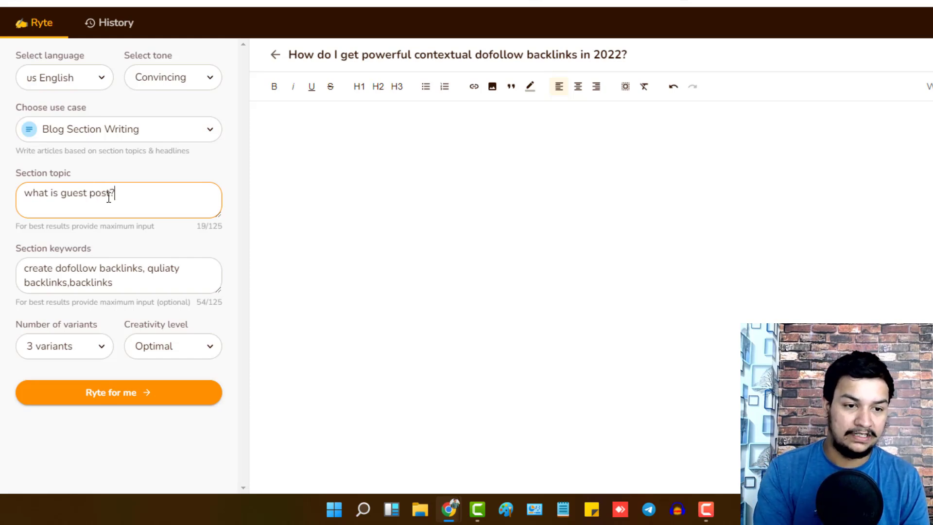
pyautogui.write(' how to create qu')
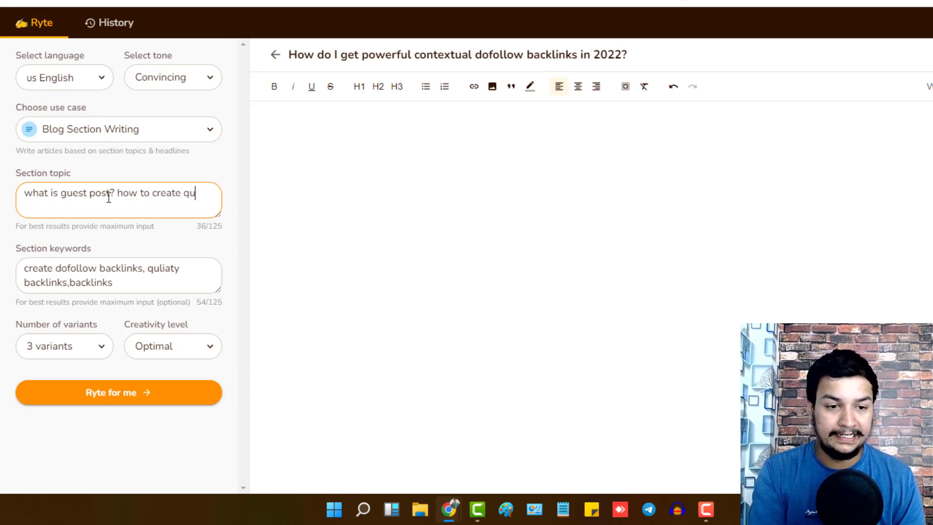
pyautogui.write('llity ')
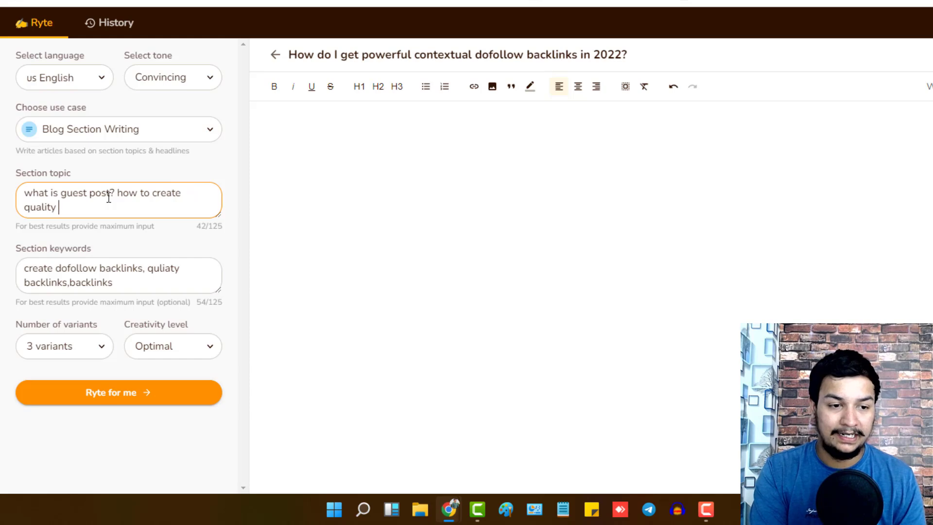
pyautogui.write('backlinks with')
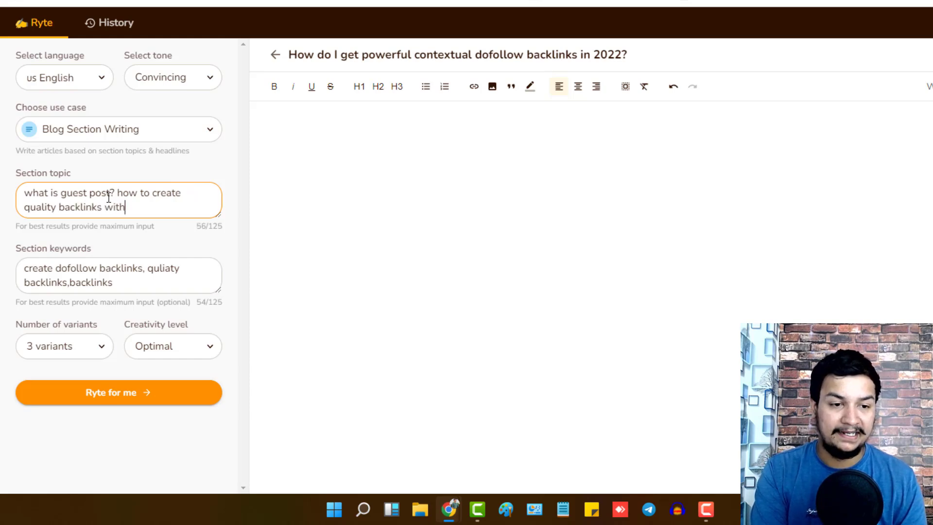
pyautogui.write(' guest post.')
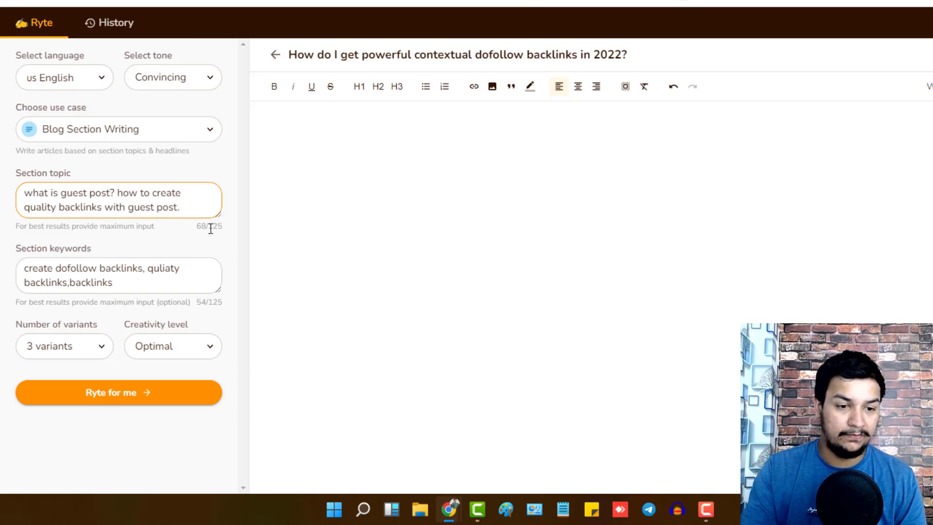
# Step: Replace the keyword "create dofollow backlinks" with "guest post, guest post links" and generate the section text
pyautogui.moveTo(145, 269); pyautogui.dragTo(16, 270)
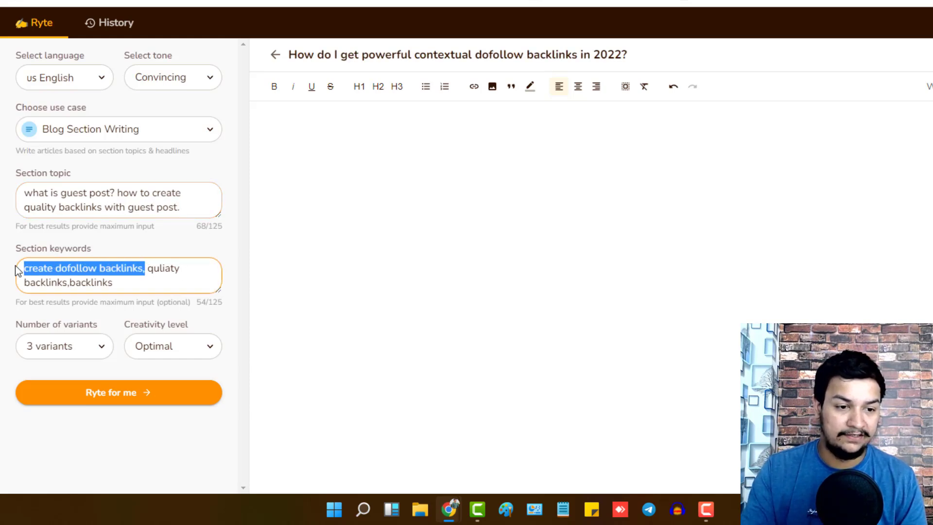
pyautogui.write('guest post,')
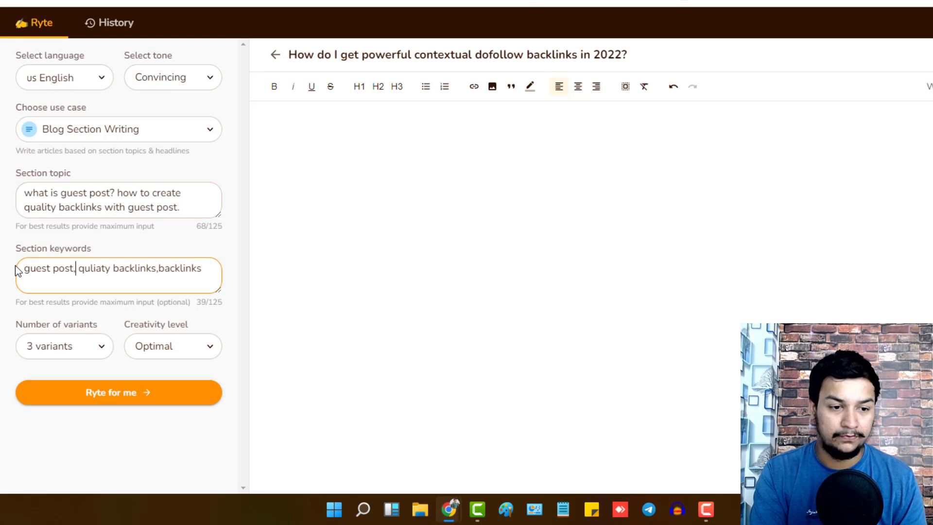
pyautogui.write(' guest post')
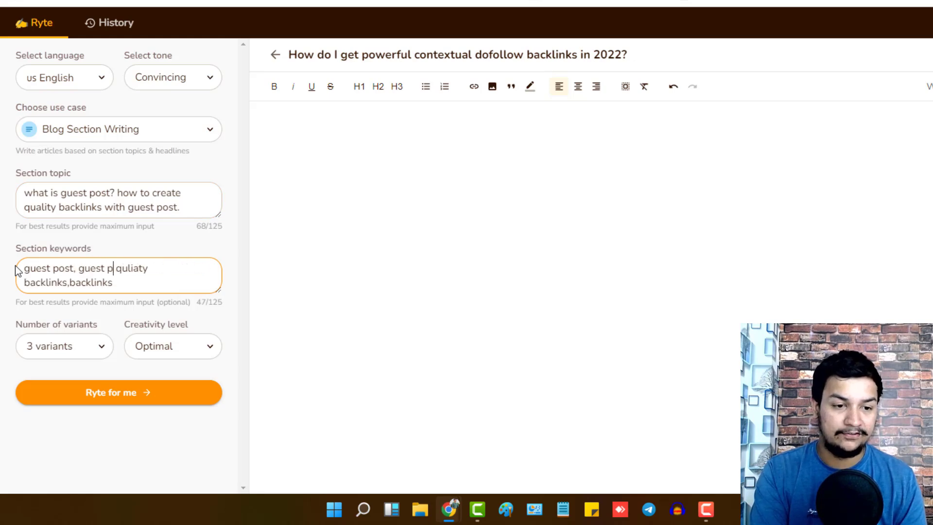
pyautogui.write(' links,')
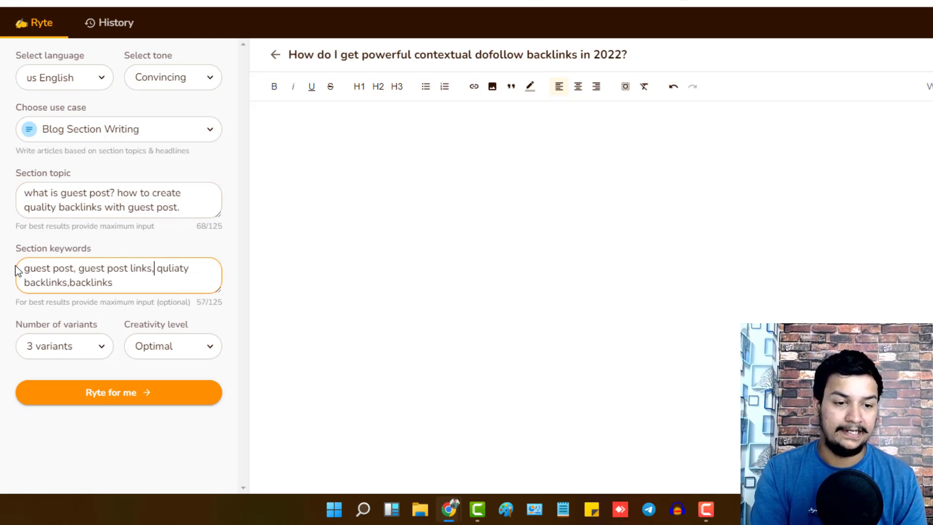
pyautogui.click(126, 392)
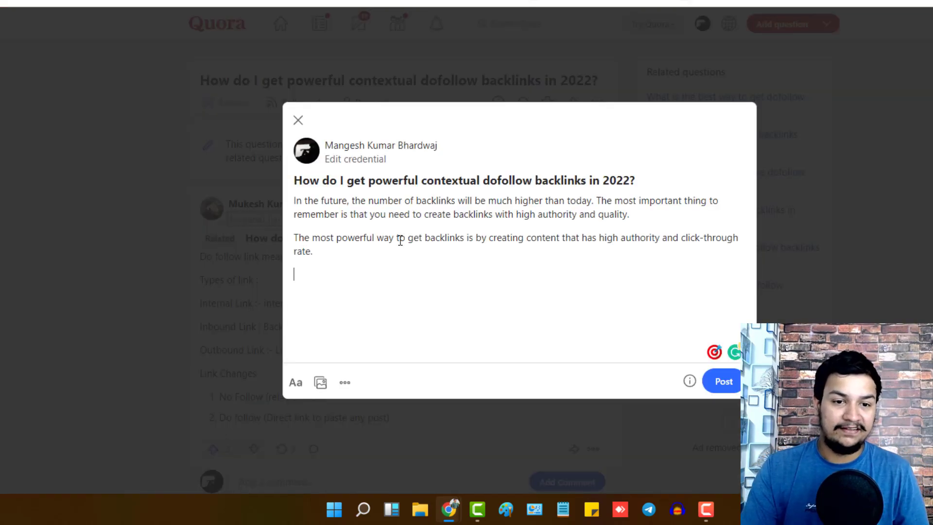
# Step: Check the Quora answer draft, and delete all the generated guest post text from the Rytr document
pyautogui.moveTo(328, 248); pyautogui.dragTo(294, 200)
pyautogui.click(294, 199)
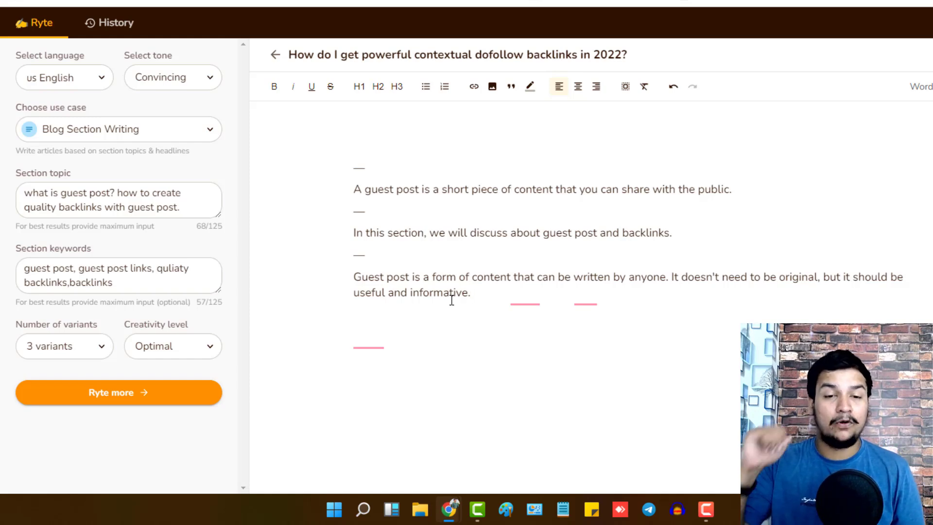
pyautogui.hotkey('ctrl', 'a')
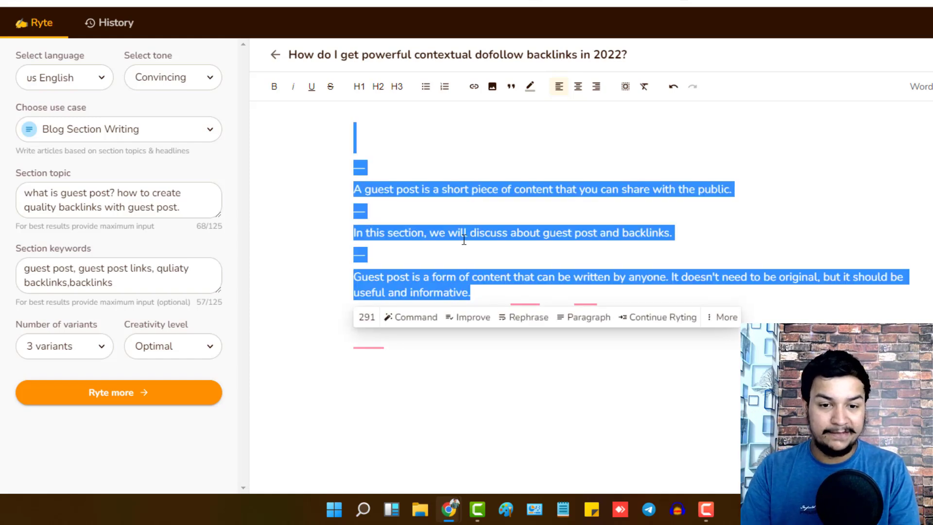
pyautogui.press('BackSpace')
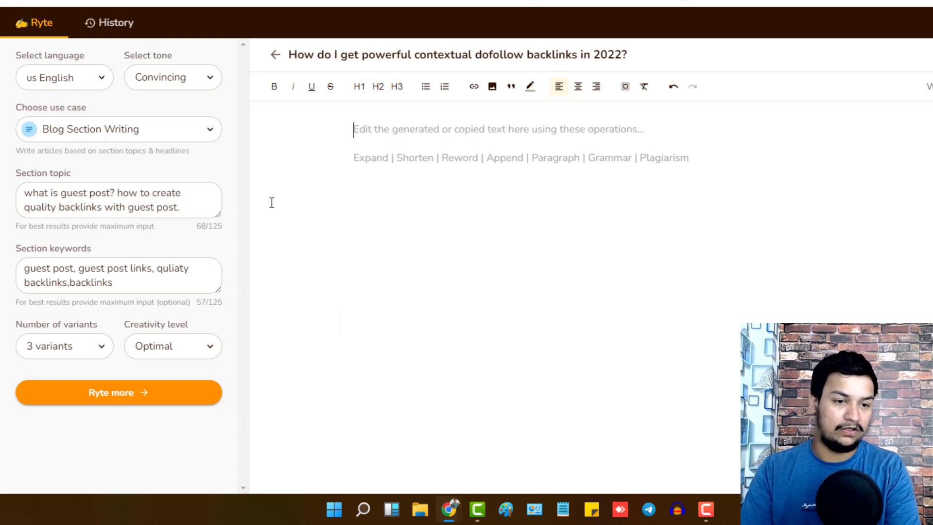
# Step: Extend the first question in the section topic to "what is guest post link building?"
pyautogui.click(111, 192)
pyautogui.write('link bu')
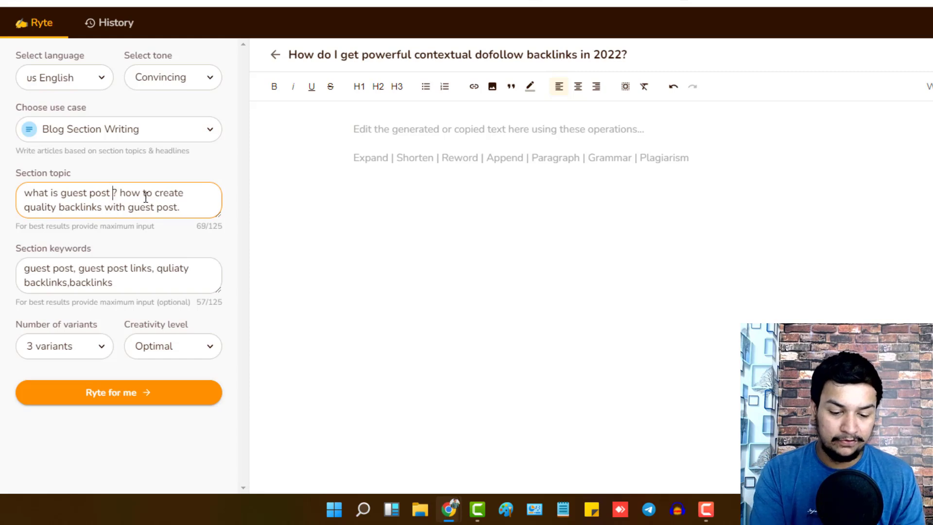
pyautogui.write('ilding')
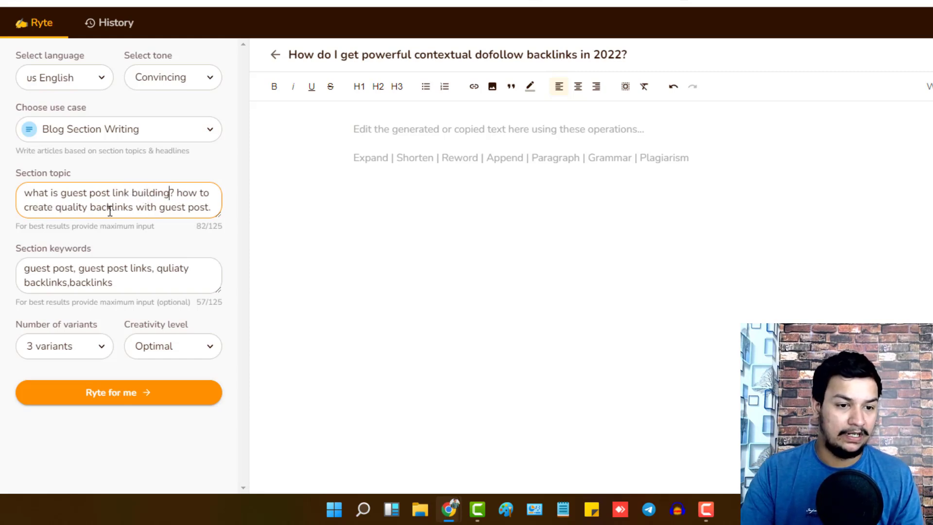
# Step: Change the first section keyword to "guest post backlinks" and generate new section text
pyautogui.click(72, 271)
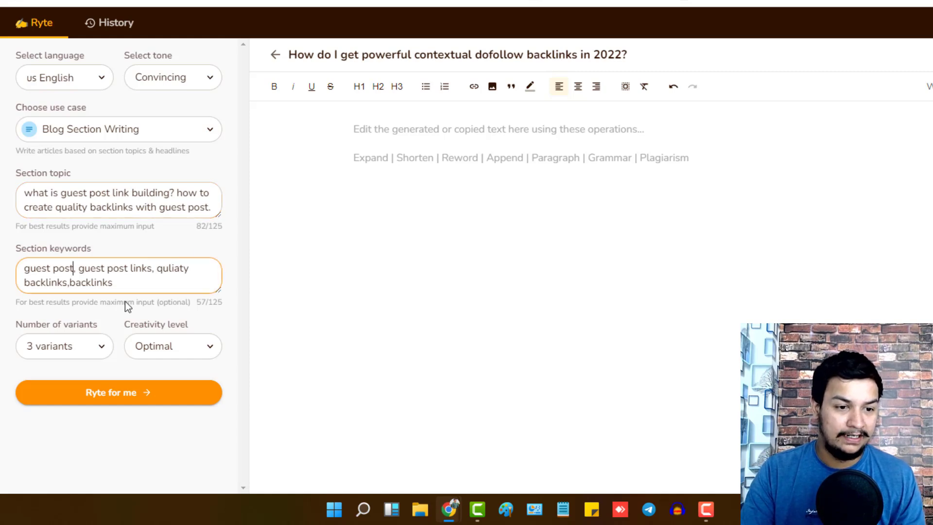
pyautogui.write('backlinks')
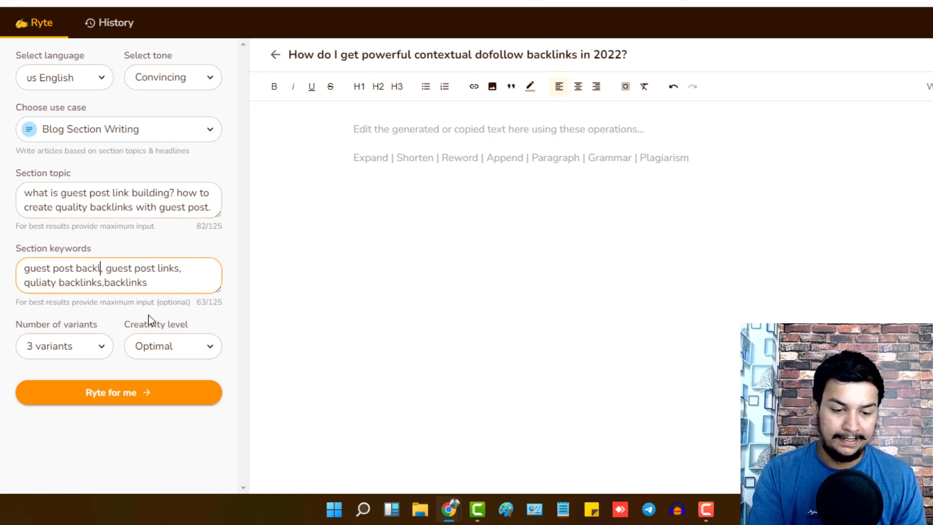
pyautogui.click(155, 401)
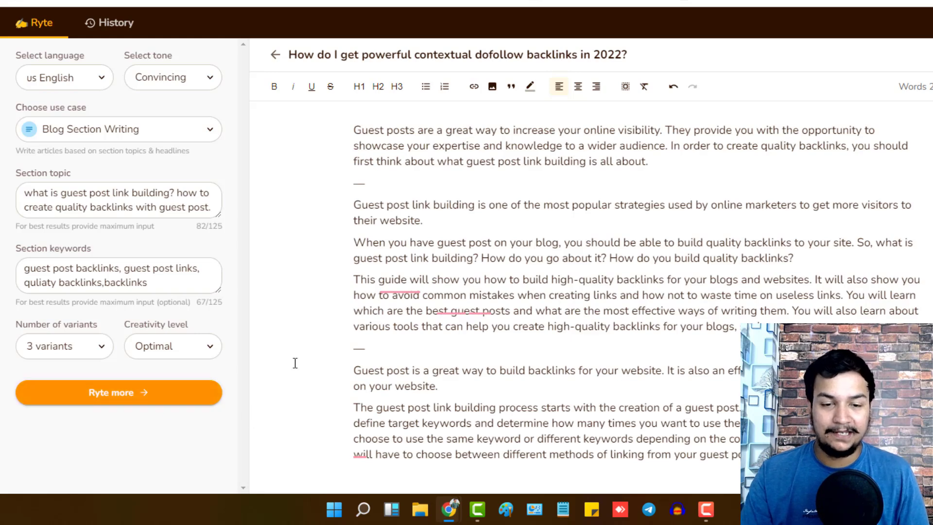
# Step: Review the generated text and add the bold line "1 Guest Post Backlinks" at the end of the Quora answer
pyautogui.scroll(-2, 426, 132)
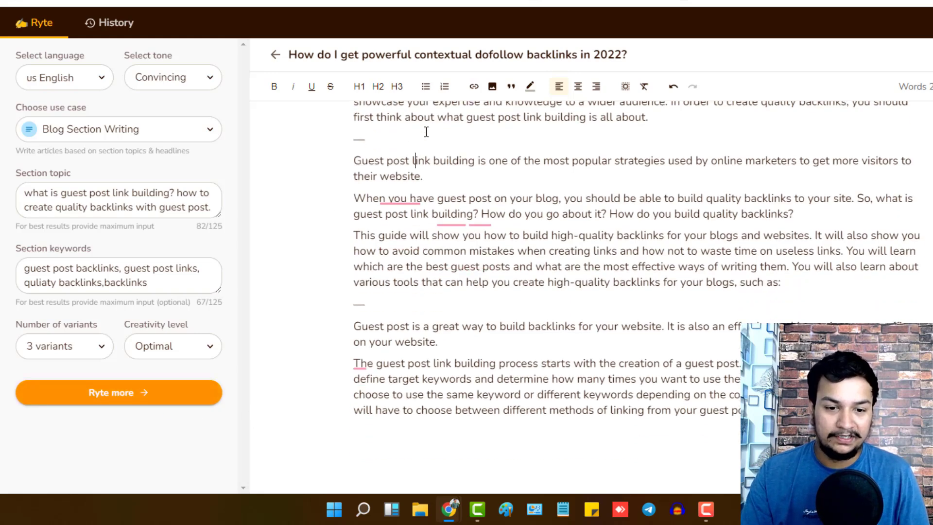
pyautogui.scroll(2, 443, 200)
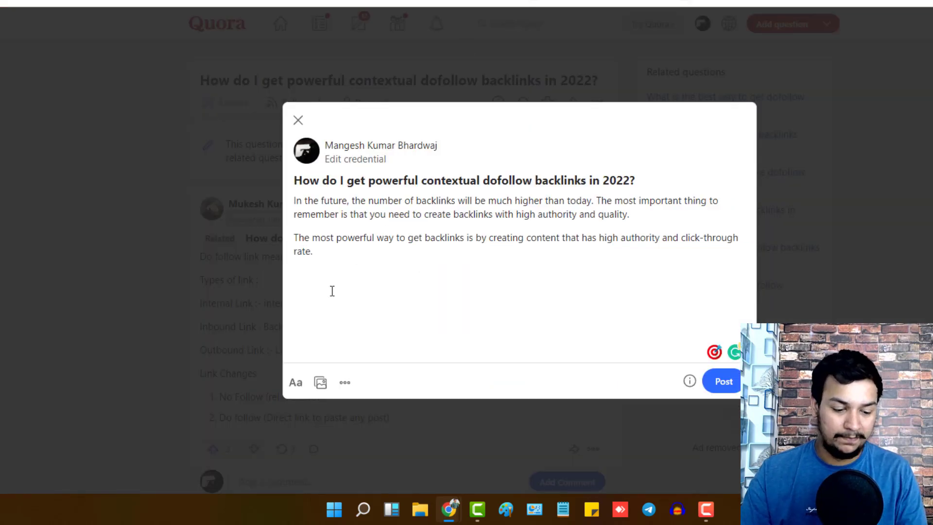
pyautogui.write('1.')
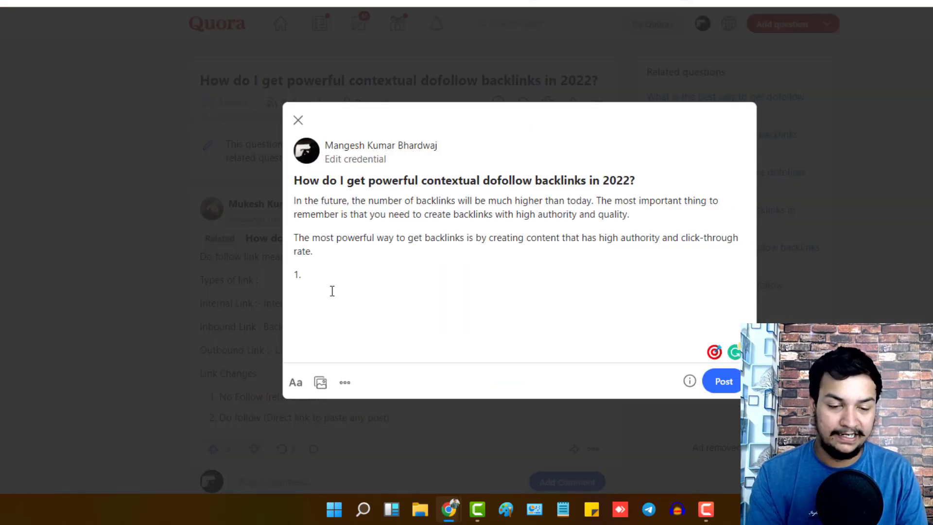
pyautogui.write('Guest P')
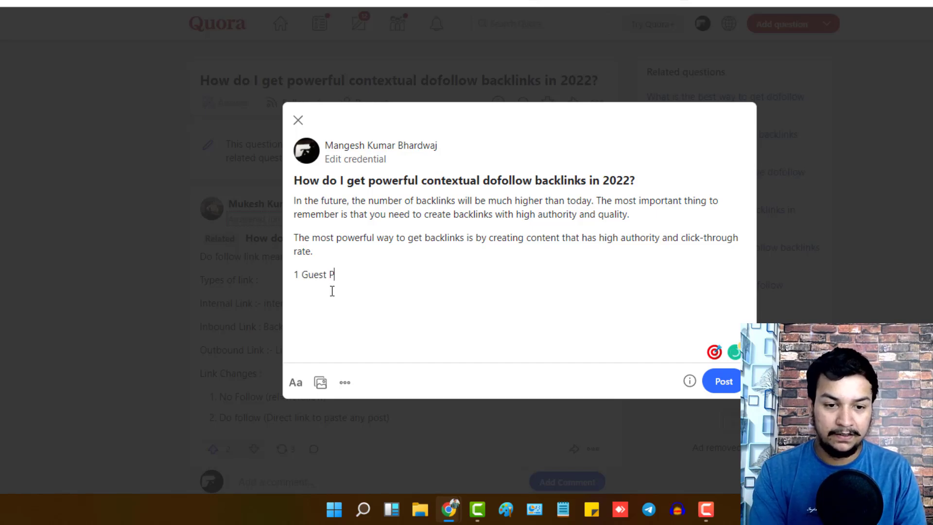
pyautogui.write('ost Backlinks')
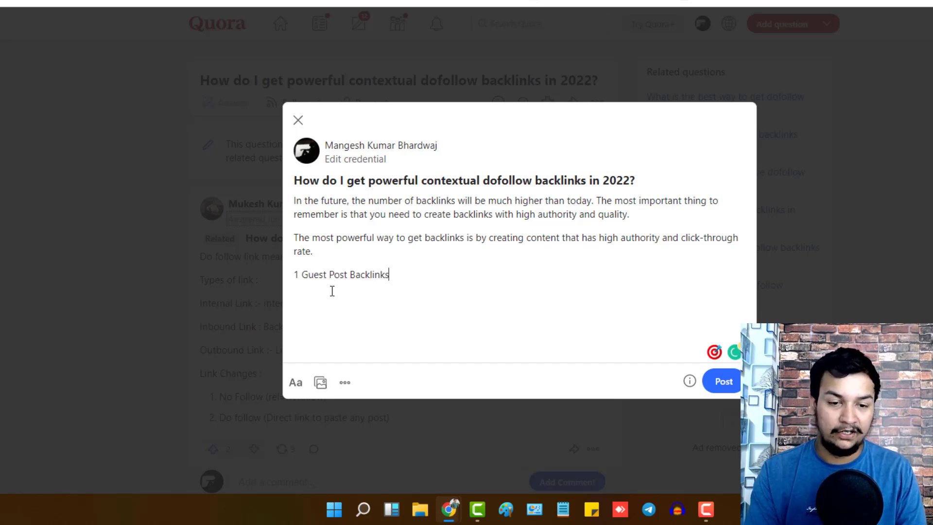
pyautogui.tripleClick(344, 276)
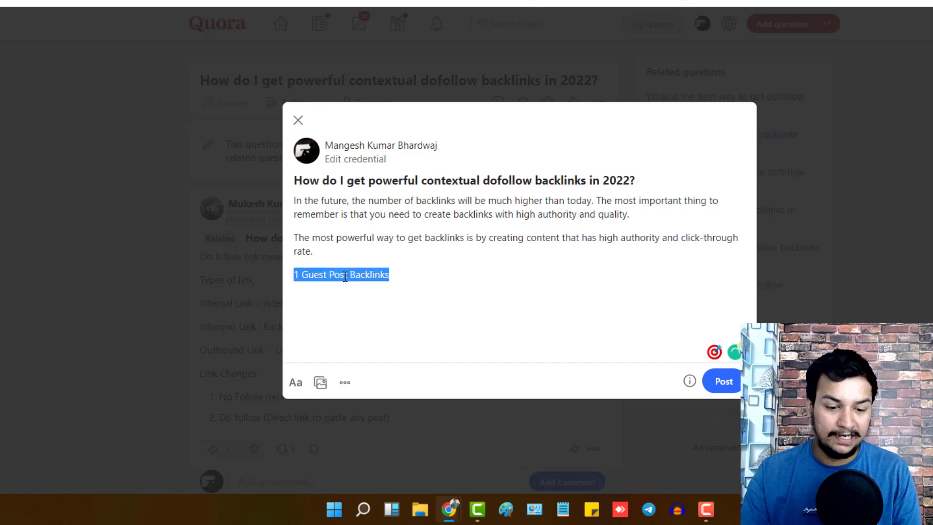
pyautogui.hotkey('ctrl', 'b')
pyautogui.click(408, 273)
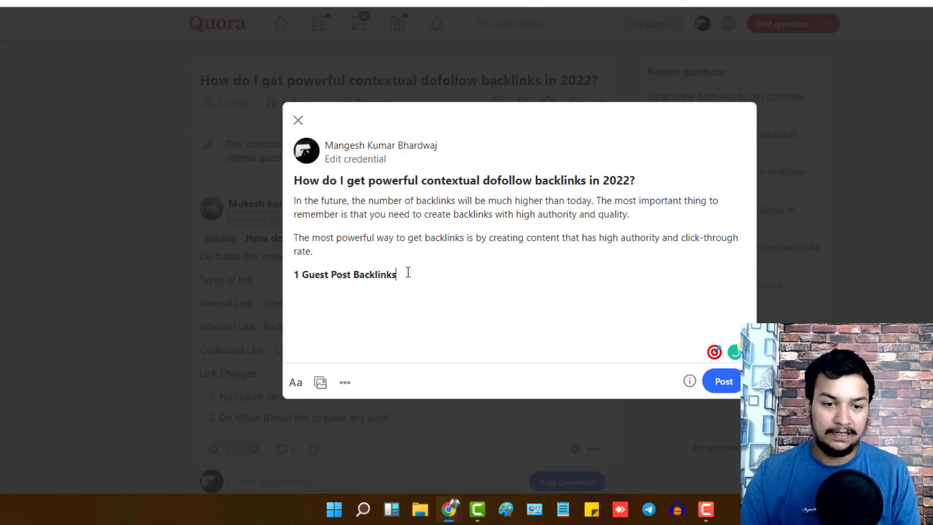
# Step: Move the sentence "Guest post link building is one of the most popular strategies…" from Rytr to below the bold line in the Quora answer
pyautogui.hotkey('ctrl', 'Tab')
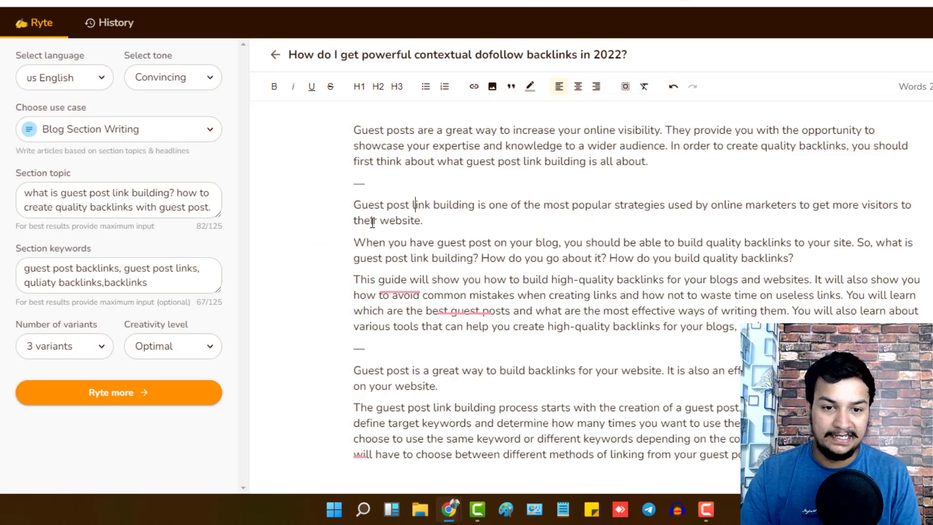
pyautogui.click(357, 206)
pyautogui.moveTo(357, 206); pyautogui.dragTo(510, 216)
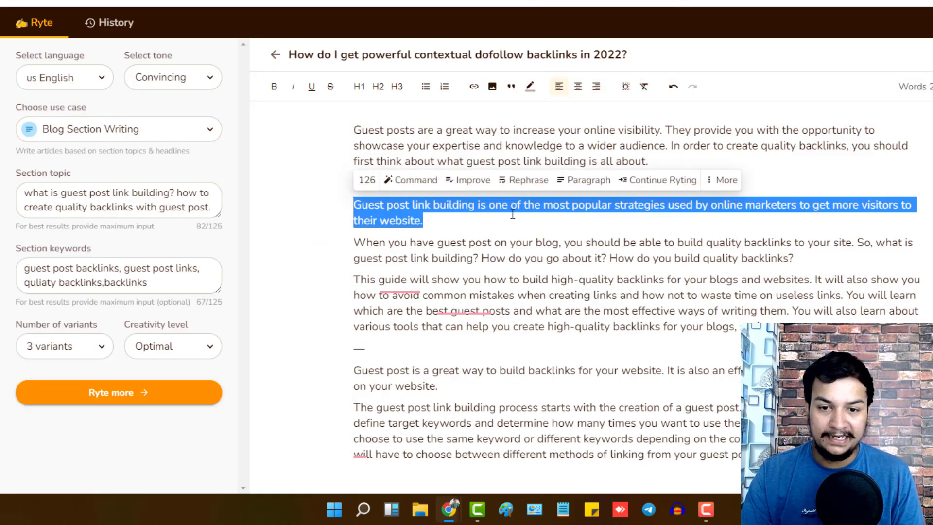
pyautogui.click(537, 221)
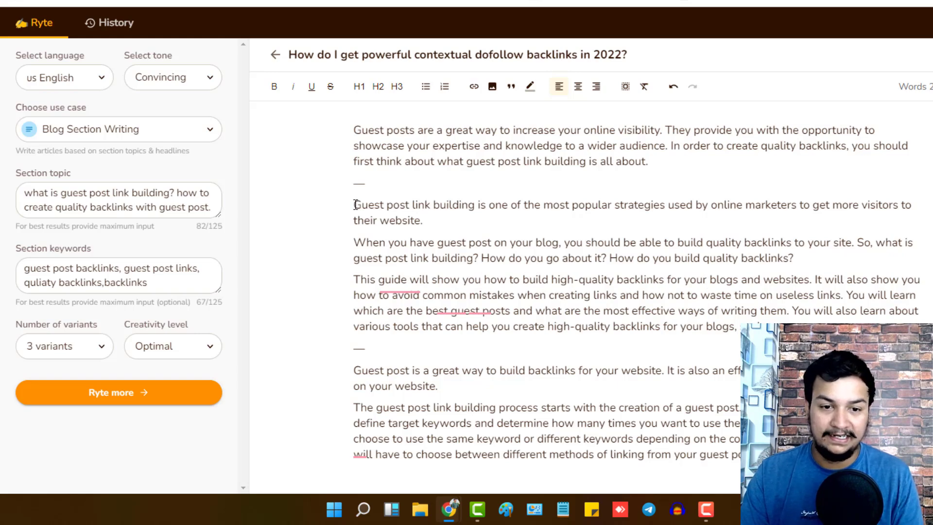
pyautogui.moveTo(357, 204); pyautogui.dragTo(428, 222)
pyautogui.hotkey('ctrl', 'x')
pyautogui.hotkey('alt', 'Tab')
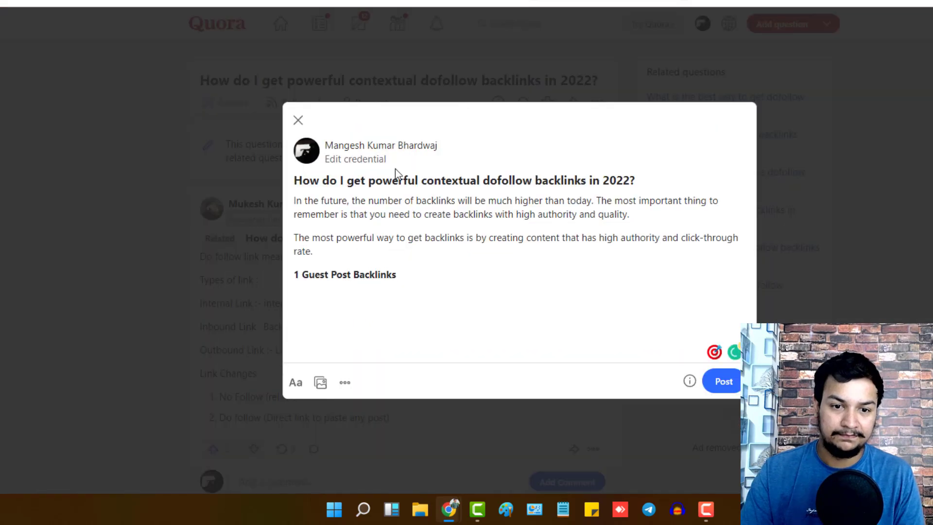
pyautogui.click(310, 297)
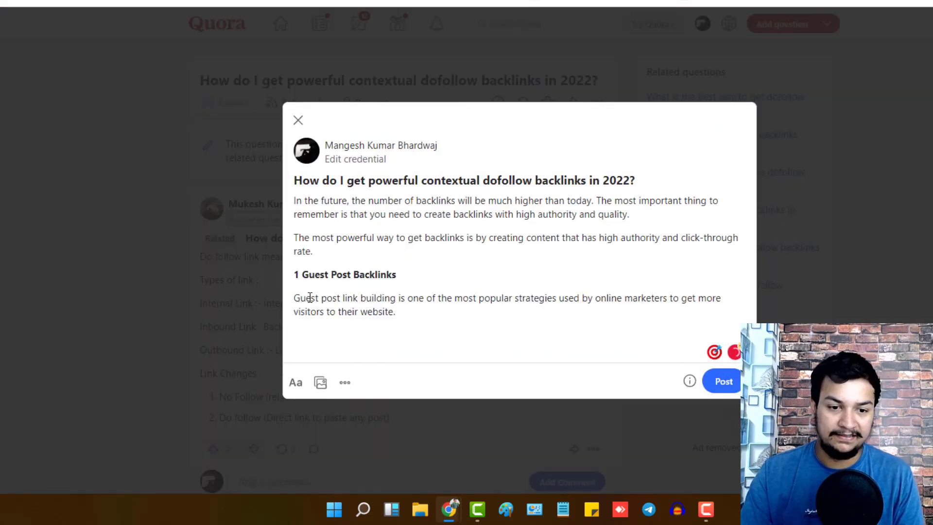
# Step: Delete the opening text starting "Guest posts are a great way to increase your online visibility" from the Rytr document
pyautogui.click(418, 1)
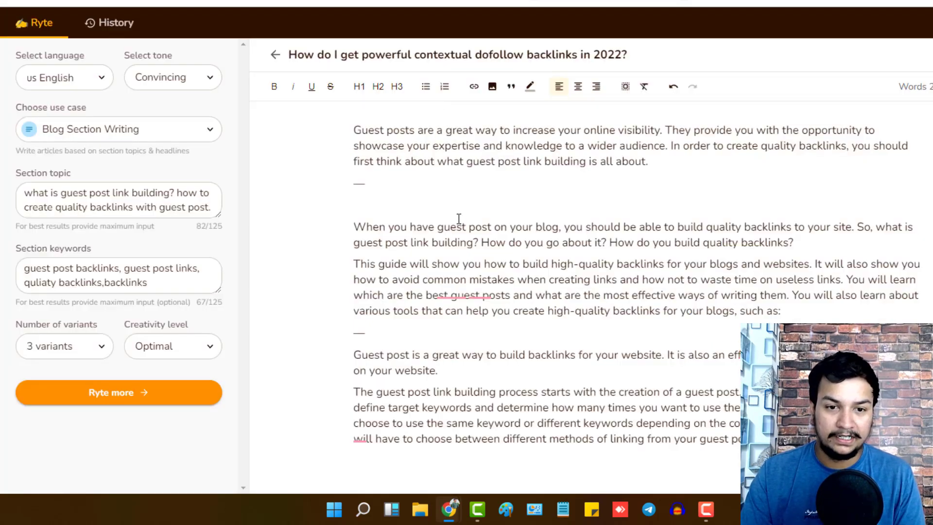
pyautogui.moveTo(351, 130); pyautogui.dragTo(669, 149)
pyautogui.press('BackSpace')
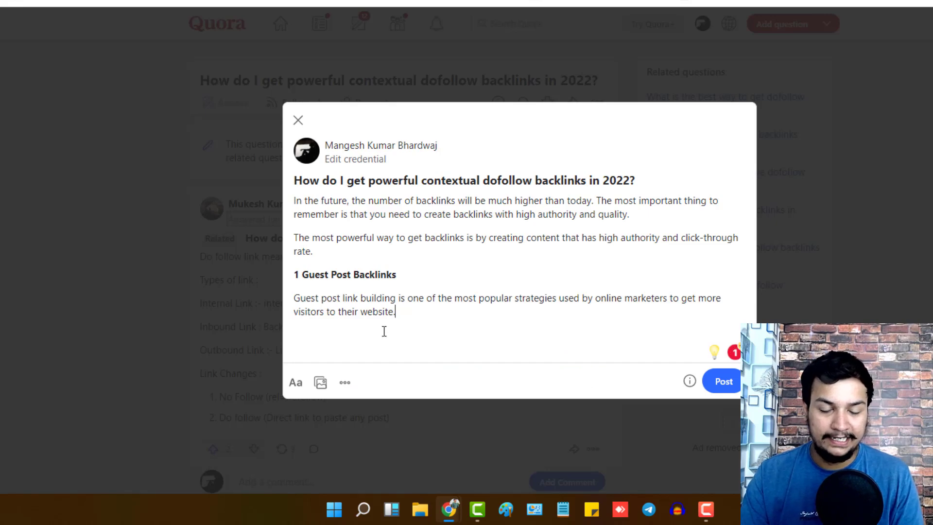
# Step: Paste the paragraph starting "Guest posts are a great way to increase your online visibility" below the first guest post paragraph in the Quora answer
pyautogui.press('Return')
pyautogui.hotkey('ctrl', 'v')
pyautogui.press('Return')
pyautogui.press('Return')
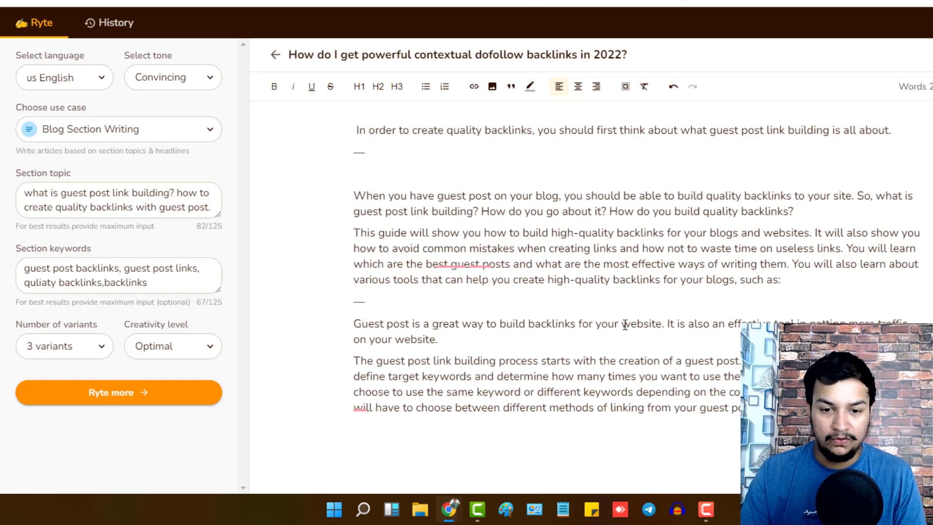
# Step: Move the text from "Guest post is a great way to build backlinks" through "content of your article." from Rytr into the Quora answer, without a blank line above
pyautogui.scroll(-2, 625, 325)
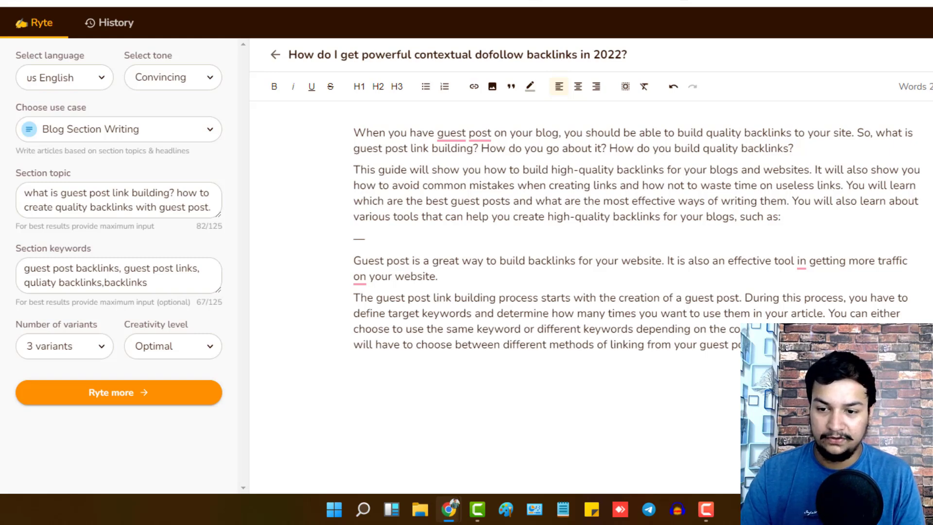
pyautogui.moveTo(739, 328); pyautogui.dragTo(358, 259)
pyautogui.press('BackSpace')
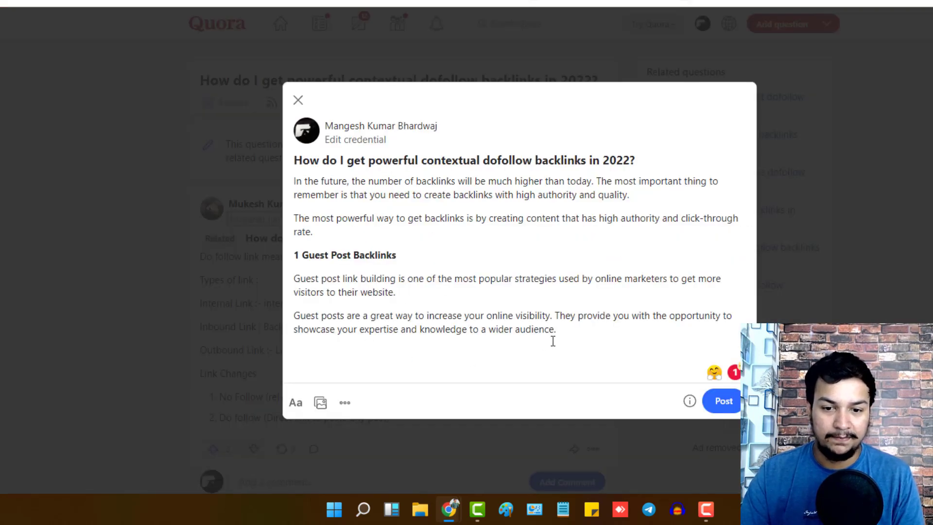
pyautogui.hotkey('ctrl', 'v')
pyautogui.click(353, 301)
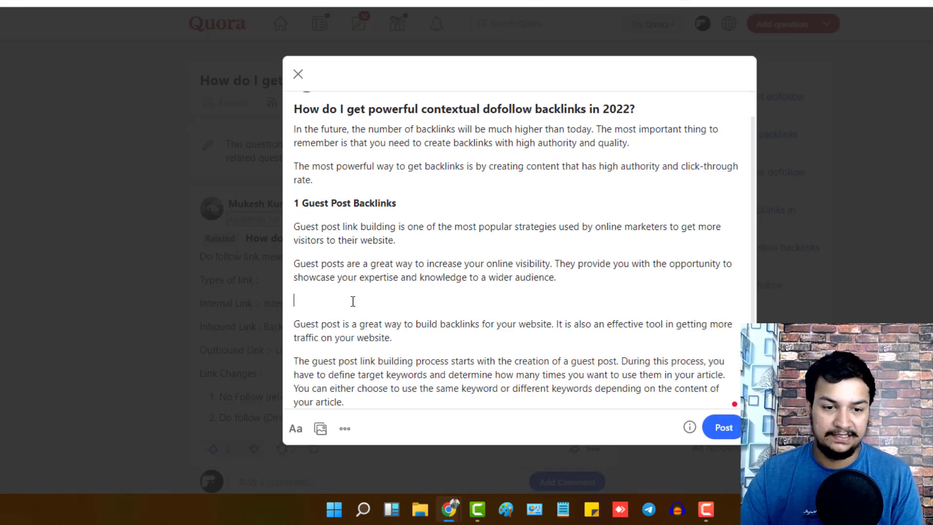
pyautogui.press('BackSpace')
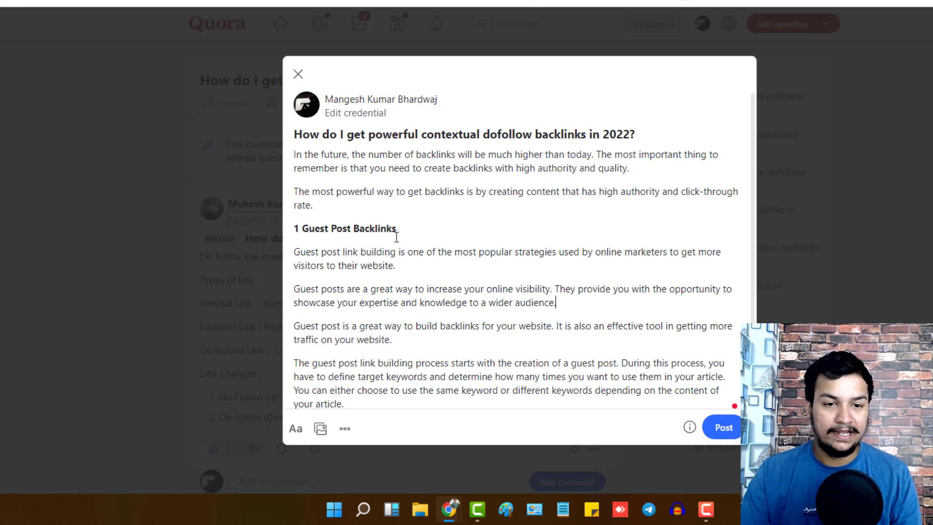
# Step: Add the bold line "2. profile Creation Method" below the guest post section at the end of the Quora answer
pyautogui.click(362, 404)
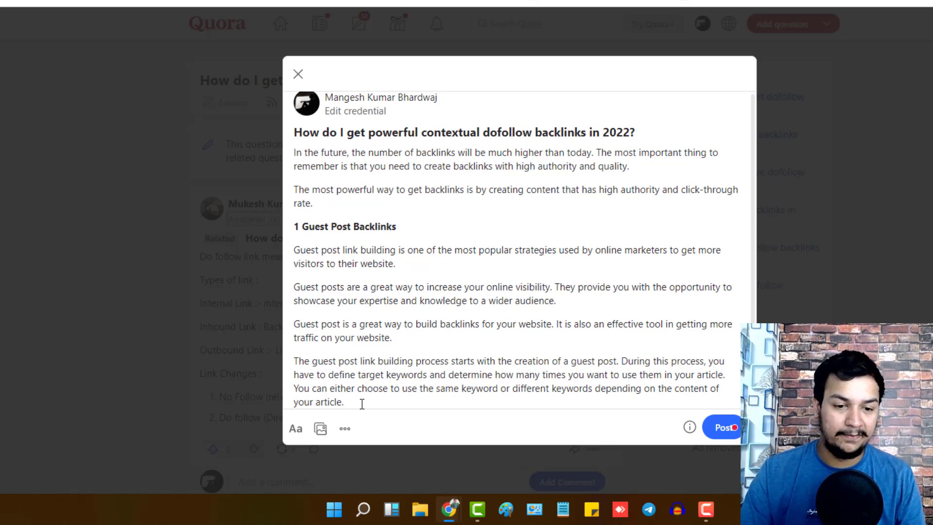
pyautogui.press('Return')
pyautogui.press('Return')
pyautogui.write('2.')
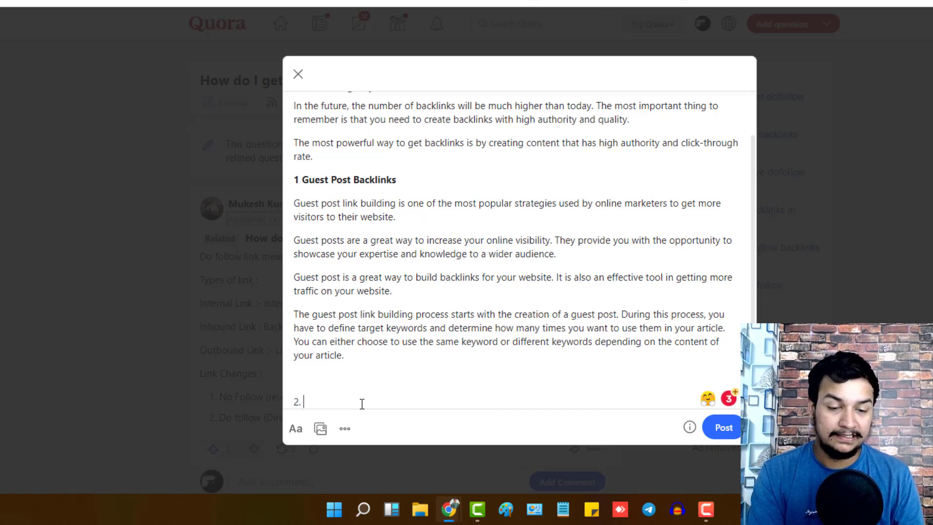
pyautogui.write('profile')
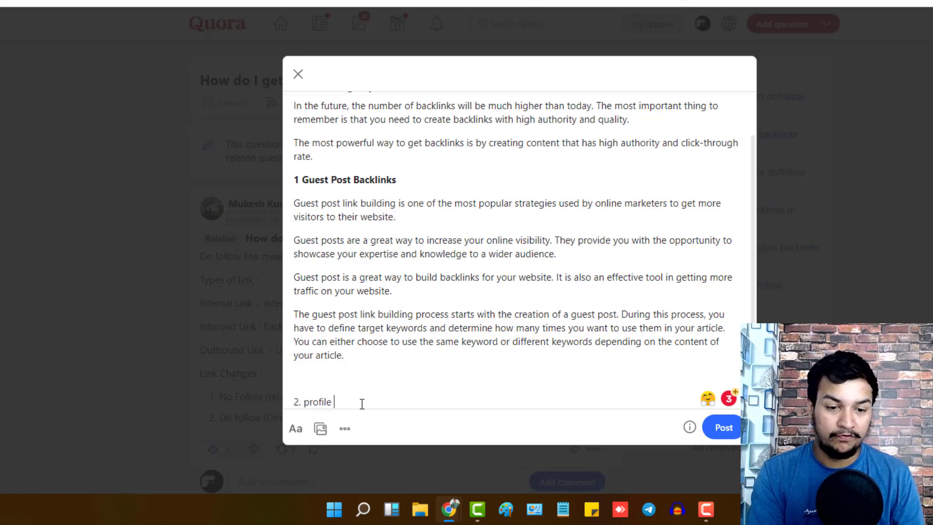
pyautogui.write(' Creation ')
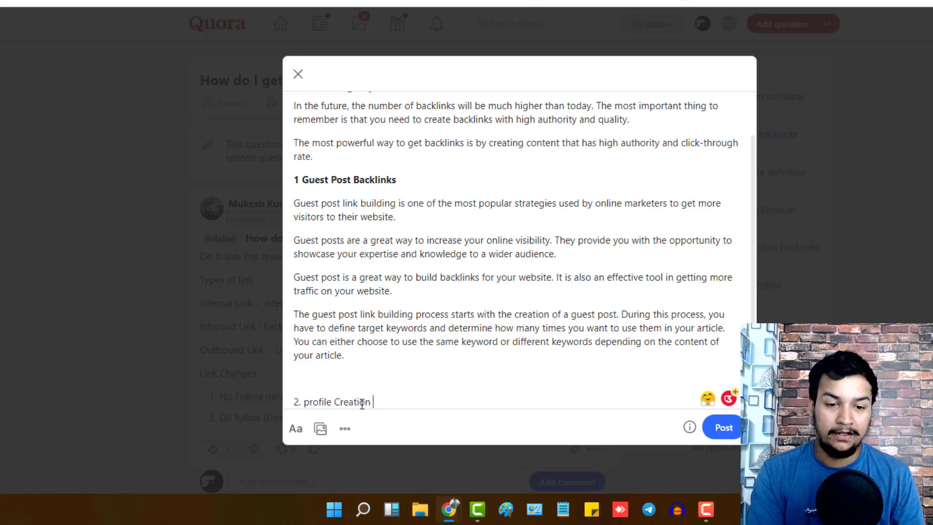
pyautogui.write('Method')
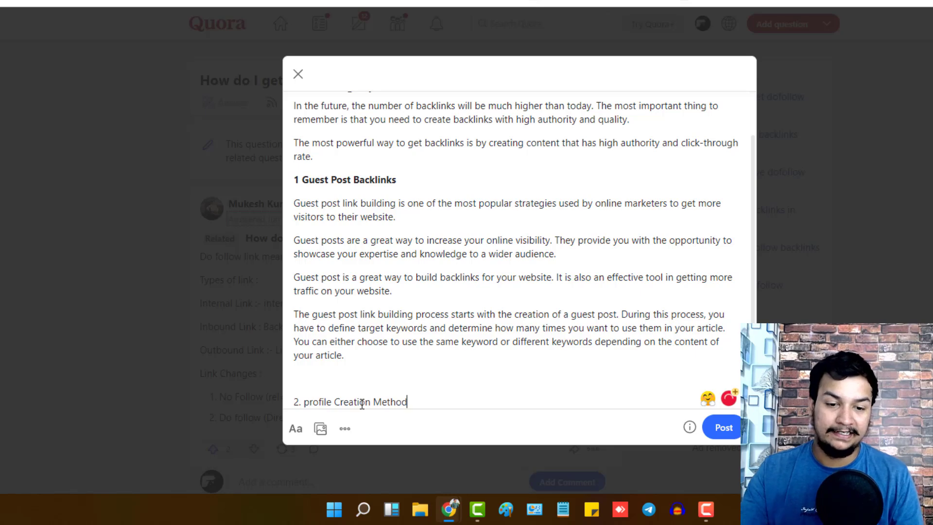
pyautogui.moveTo(407, 401); pyautogui.dragTo(294, 403)
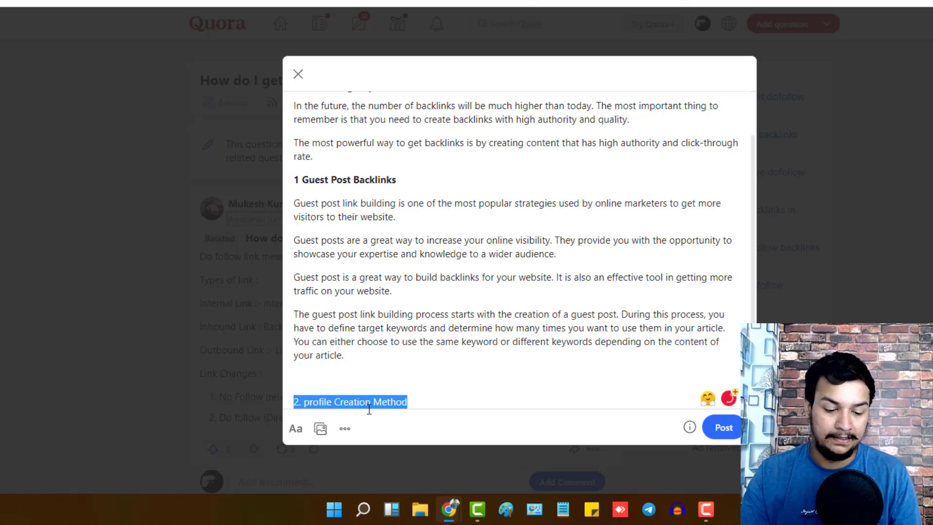
pyautogui.hotkey('ctrl', 'b')
pyautogui.click(425, 405)
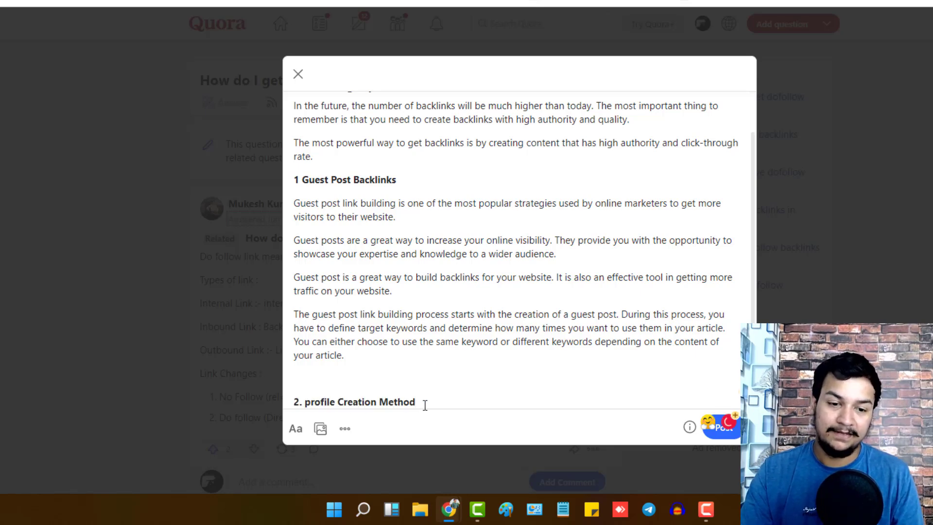
pyautogui.press('Return')
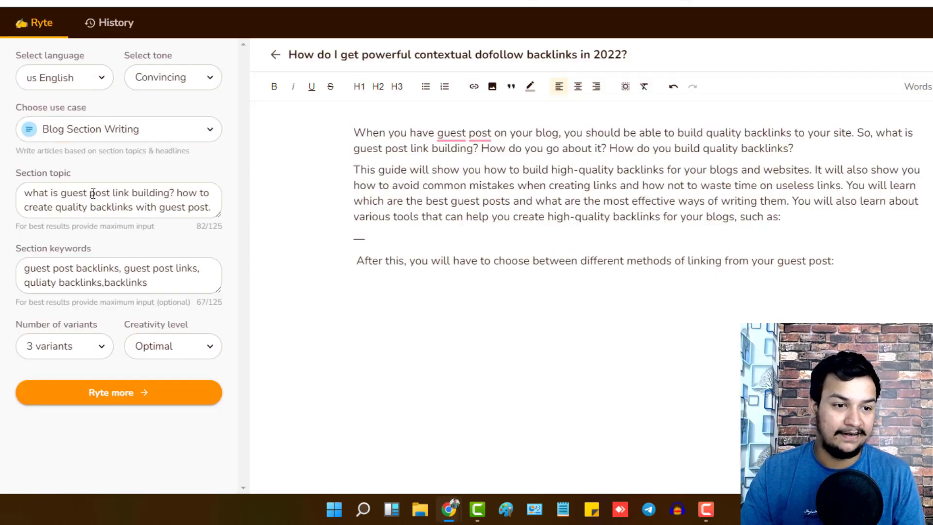
# Step: Change the Rytr section topic to "what is profile creation link building? how to create quality backlinks with profile creation"
pyautogui.click(80, 194)
pyautogui.moveTo(60, 192); pyautogui.dragTo(111, 193)
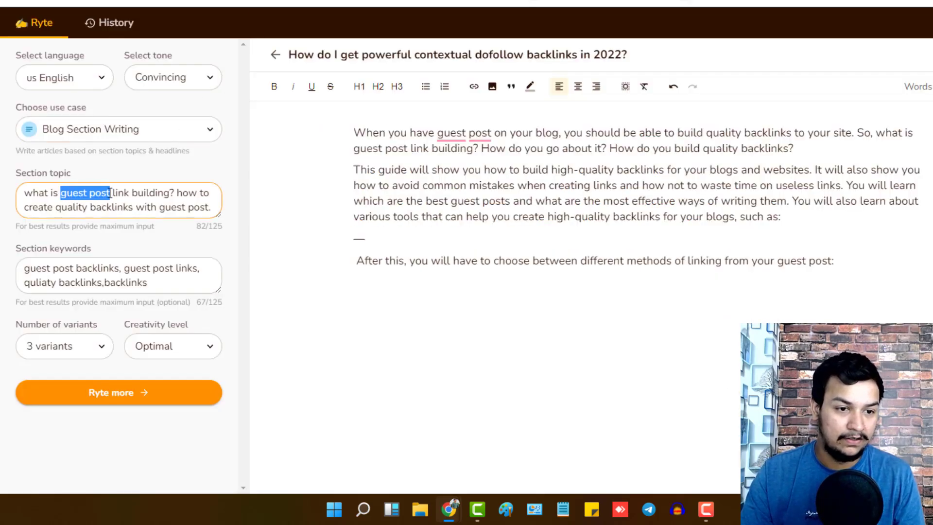
pyautogui.write('profile cre')
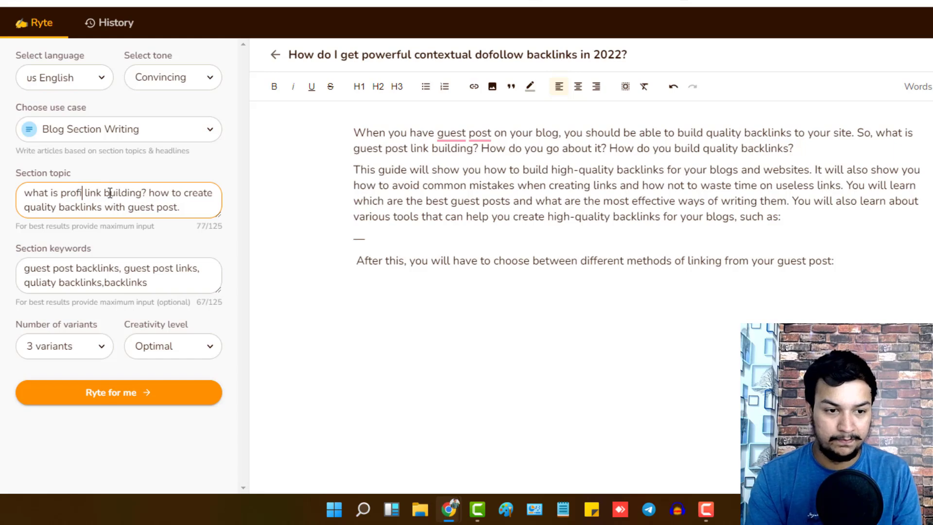
pyautogui.write('ation')
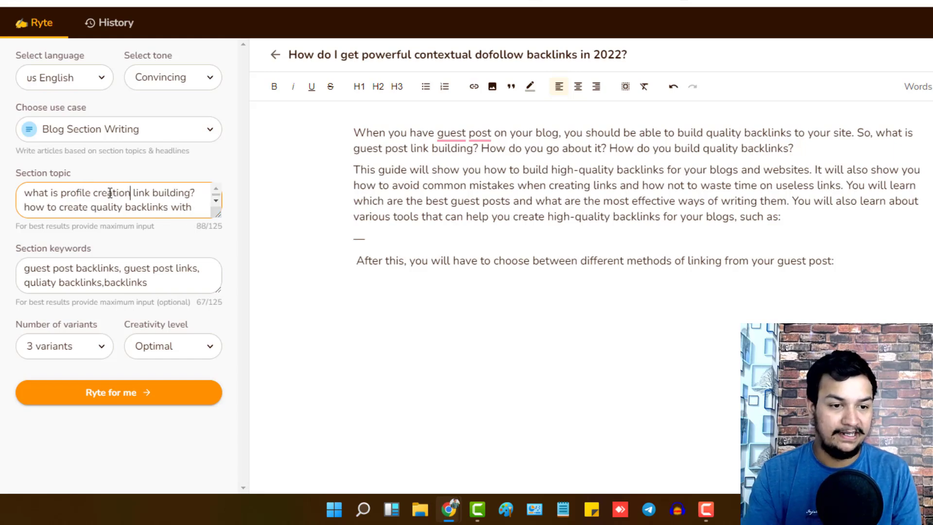
pyautogui.write('profile c')
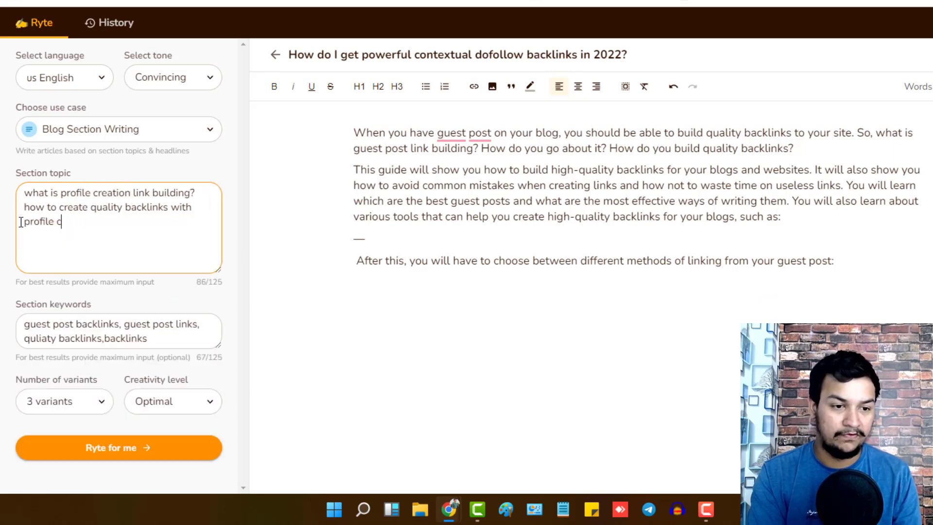
pyautogui.write('reation')
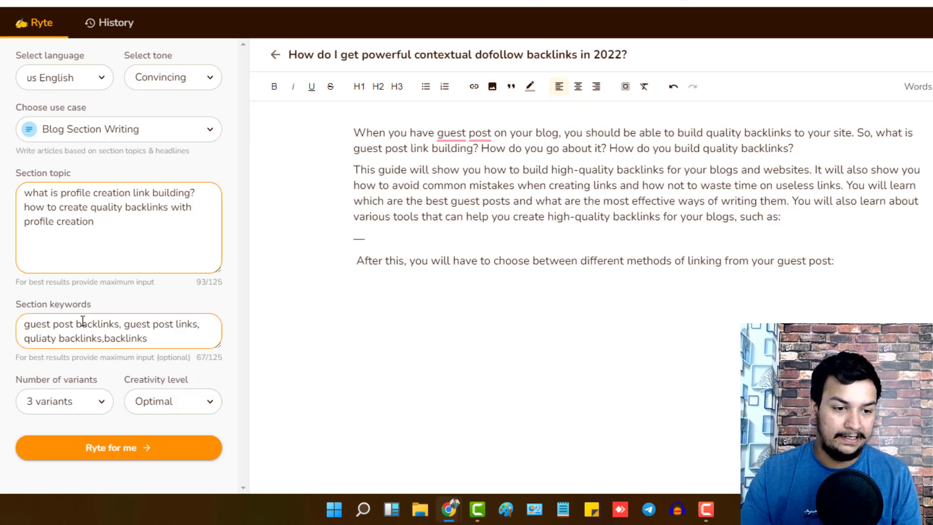
# Step: Replace the two guest post section keywords with "profile creations backlinks" and "profile cretion links"
pyautogui.moveTo(74, 324); pyautogui.dragTo(4, 325)
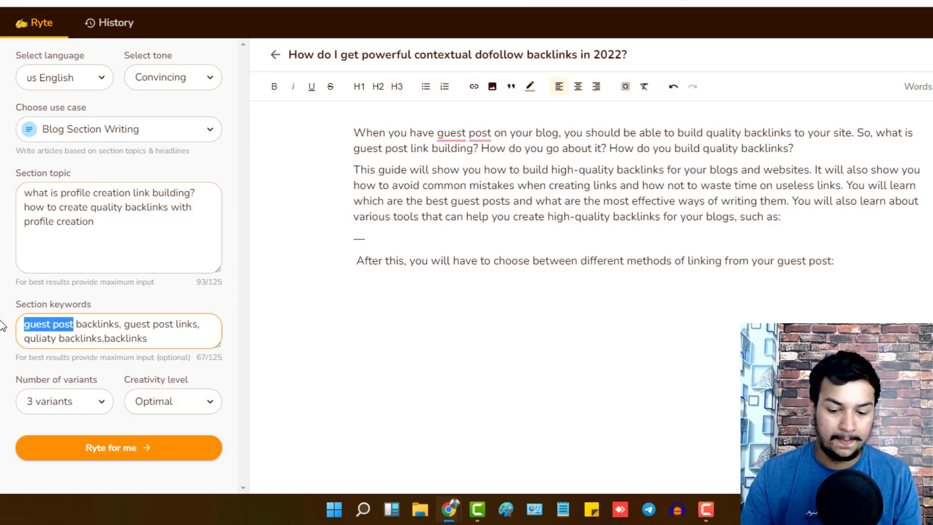
pyautogui.write('profile creations')
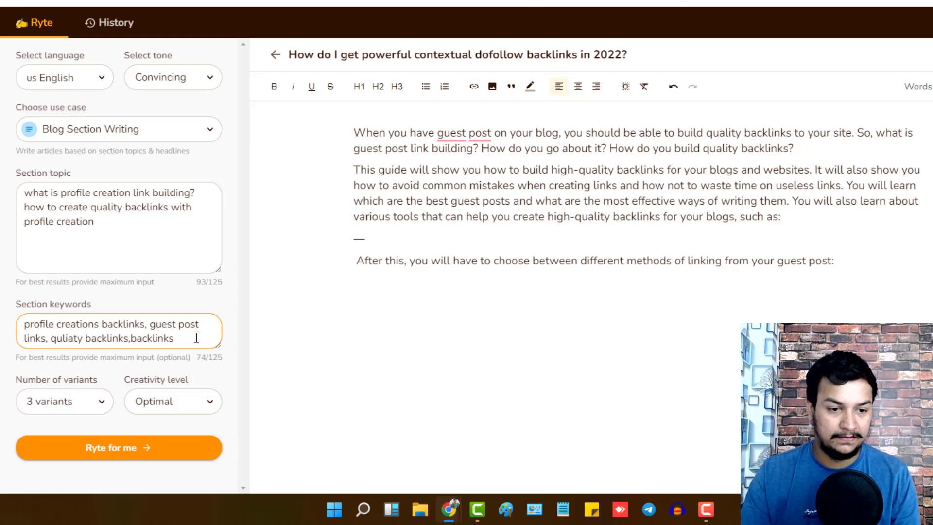
pyautogui.moveTo(150, 324); pyautogui.dragTo(200, 324)
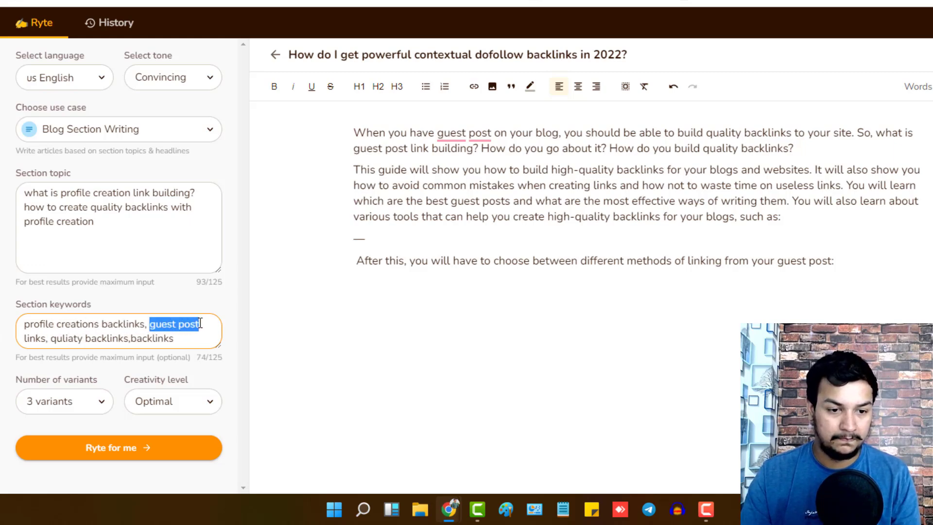
pyautogui.write('profile cret')
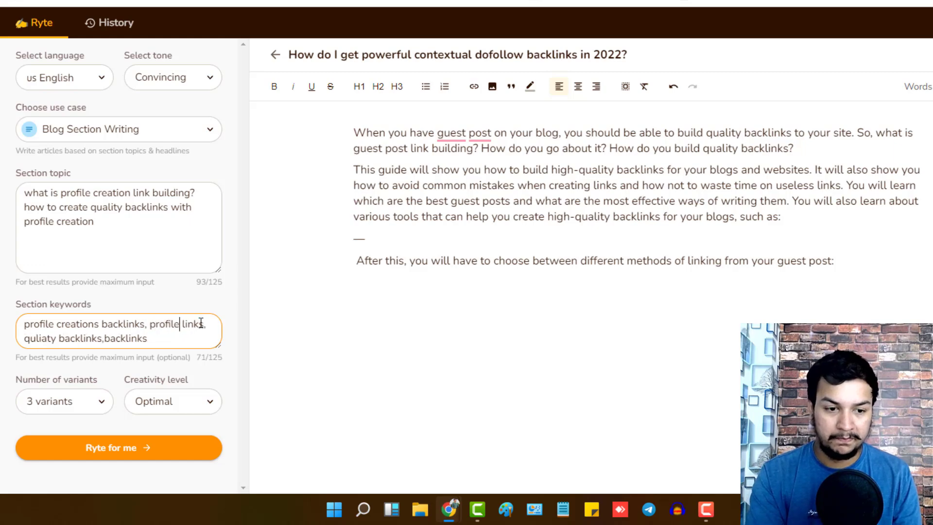
pyautogui.write('ion')
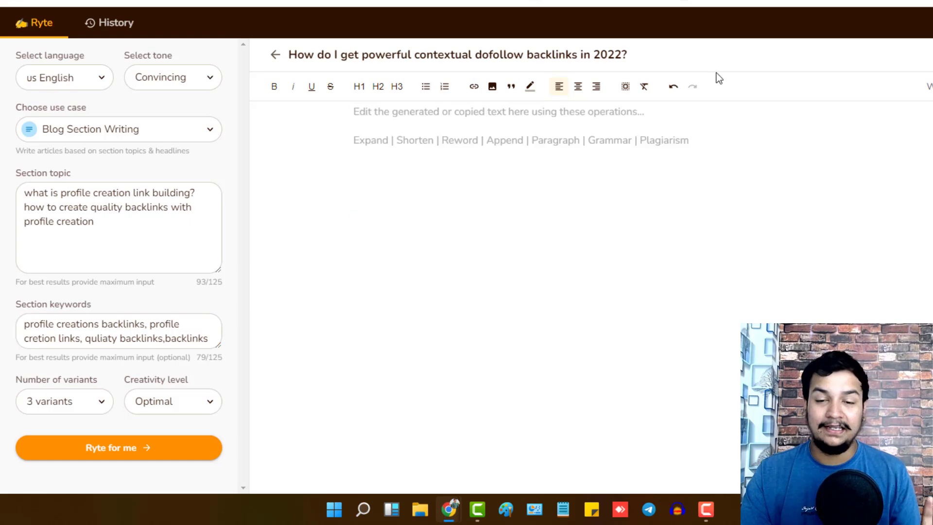
# Step: Generate section text for the profile creation topic, then clear all of it from the document
pyautogui.click(408, 129)
pyautogui.click(131, 455)
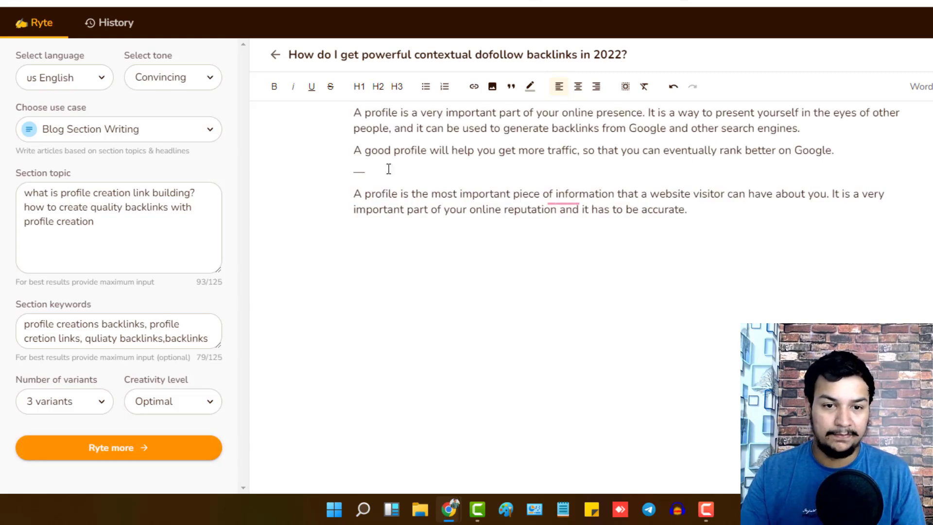
pyautogui.scroll(1, 426, 158)
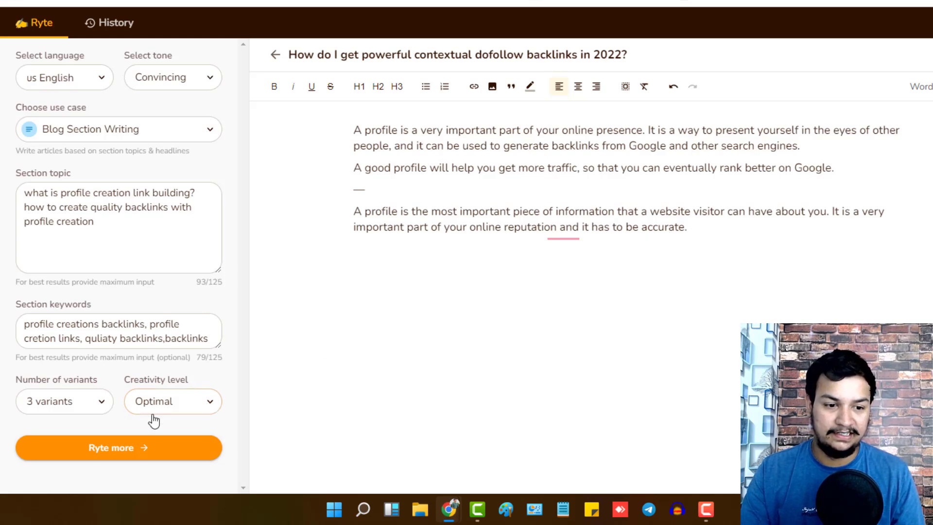
pyautogui.hotkey('ctrl', 'a')
pyautogui.press('BackSpace')
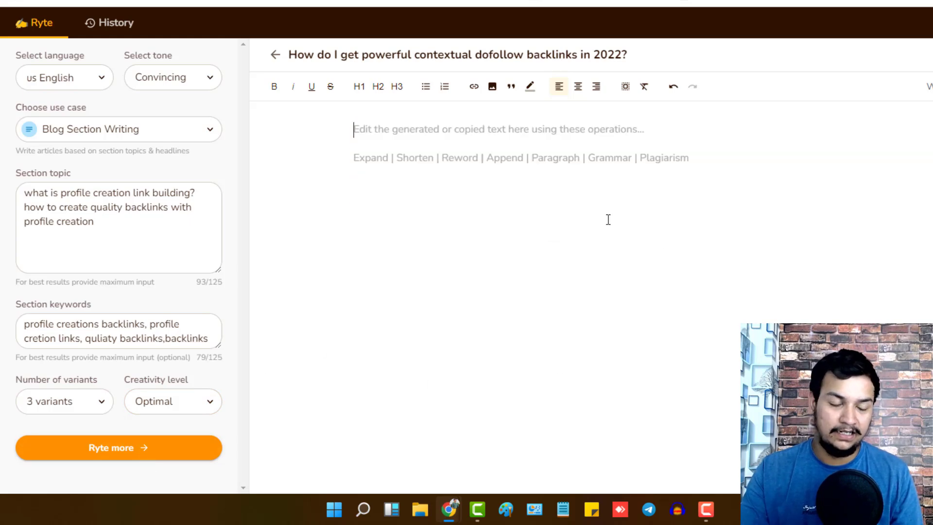
# Step: Generate new section text for "what is profile creation link building?" with the keyword "profile creations backlinks," and read through the first variant
pyautogui.click(164, 448)
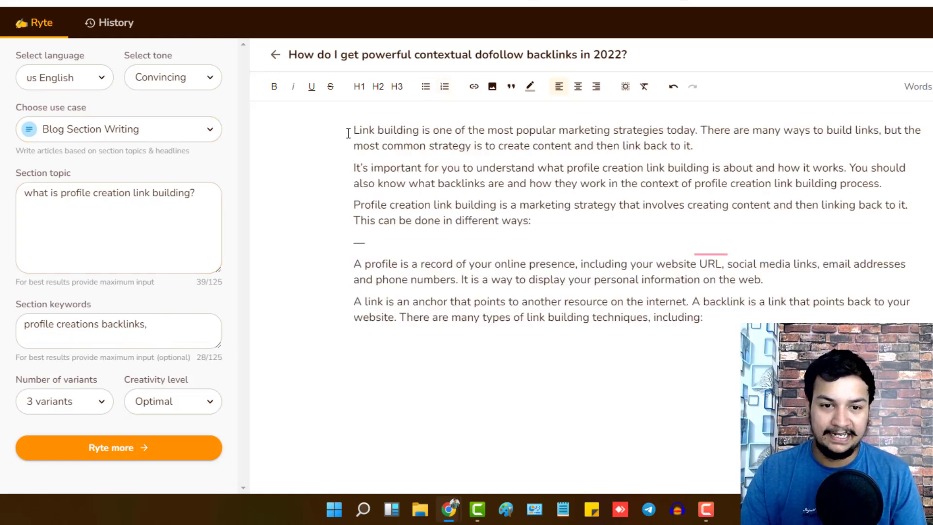
pyautogui.moveTo(350, 132); pyautogui.dragTo(625, 131)
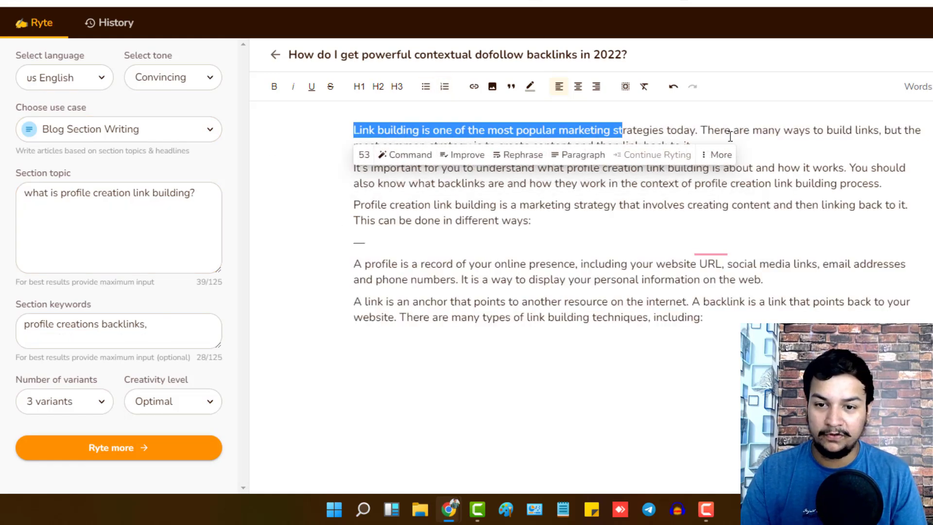
pyautogui.click(752, 132)
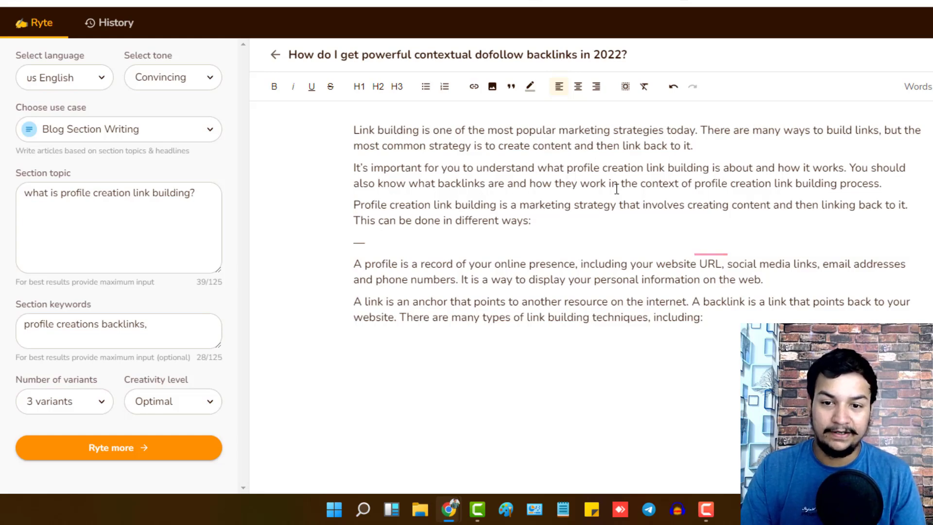
pyautogui.moveTo(350, 205); pyautogui.dragTo(569, 220)
pyautogui.click(569, 220)
# Step: Move the three paragraphs starting "Link building is one of the most popular marketing strategies today" from Rytr to below "2. profile Creation Method" in the Quora answer
pyautogui.moveTo(572, 227); pyautogui.dragTo(352, 134)
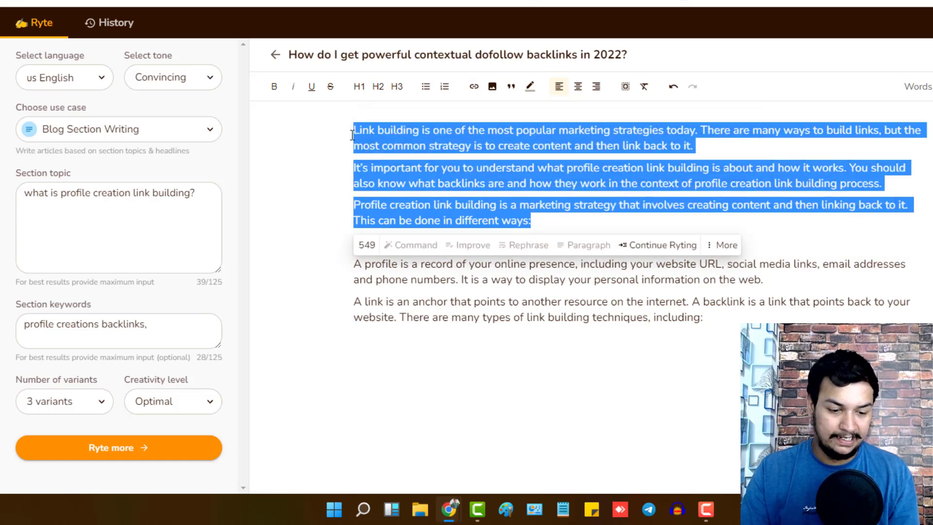
pyautogui.press('BackSpace')
pyautogui.click(322, 1)
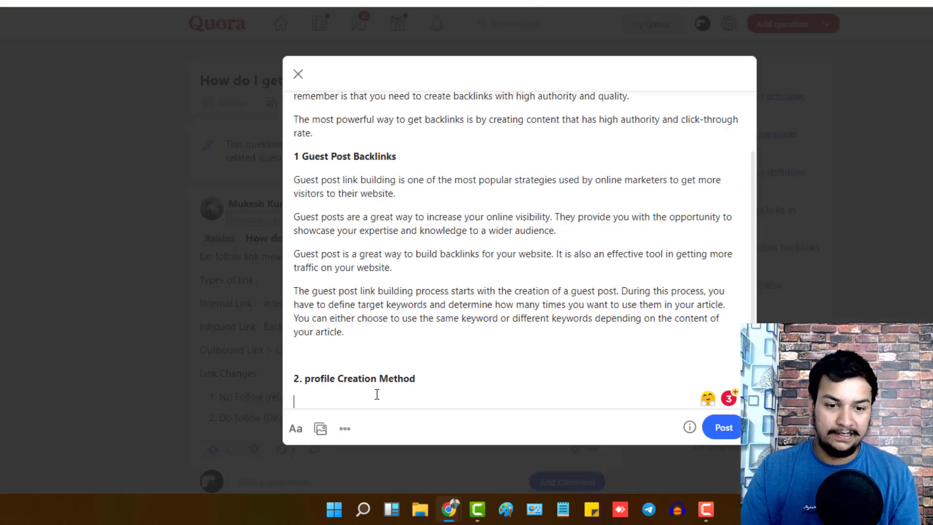
pyautogui.hotkey('ctrl', 'v')
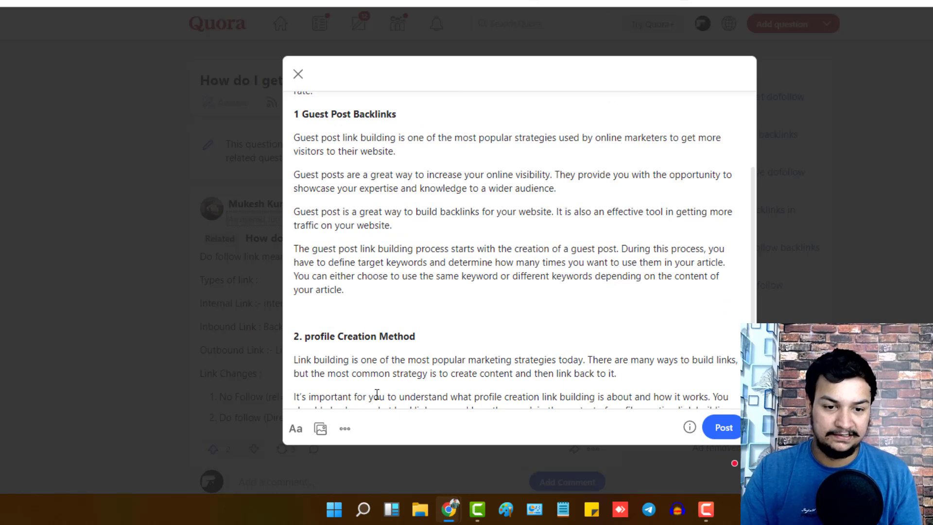
# Step: Move the text from "A profile is a record of your online presence" through "points back to your website." from Rytr to the end of the Quora answer
pyautogui.click(388, 3)
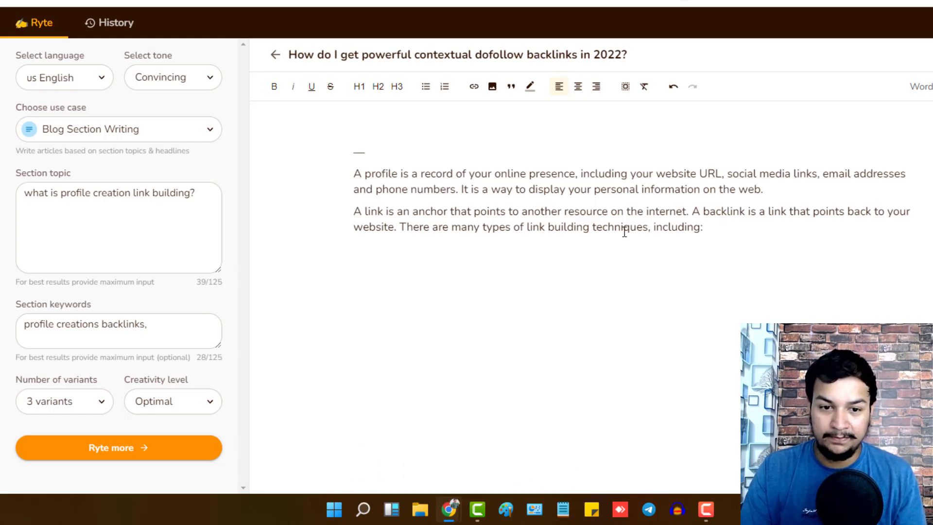
pyautogui.moveTo(396, 227); pyautogui.dragTo(353, 173)
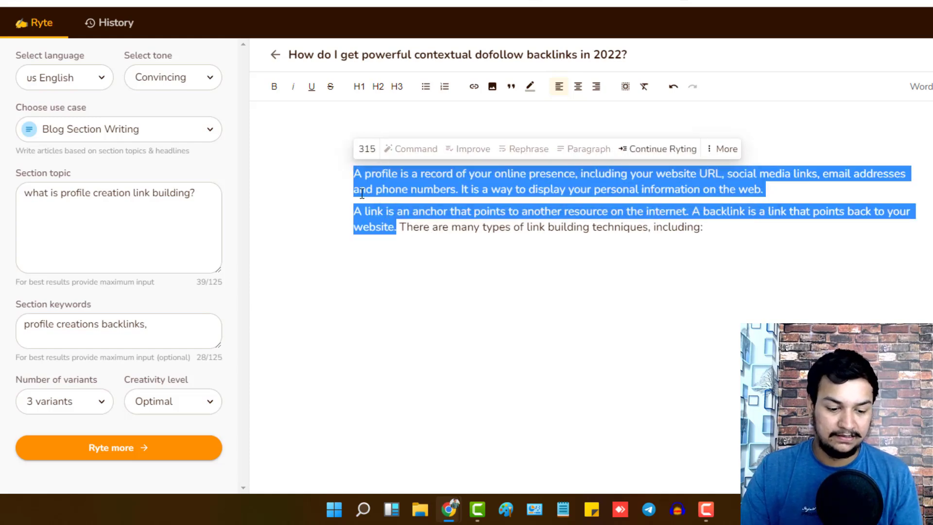
pyautogui.hotkey('ctrl', 'x')
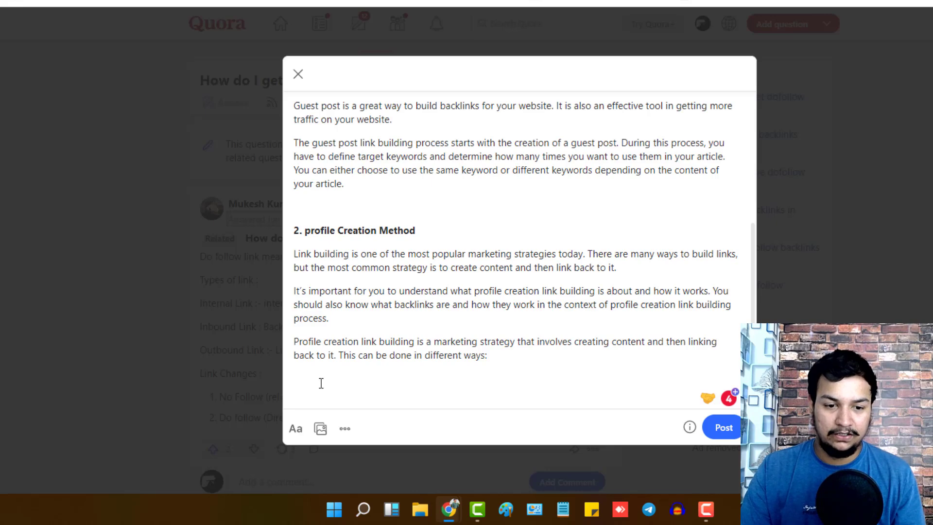
pyautogui.hotkey('ctrl', 'v')
pyautogui.scroll(5, 411, 257)
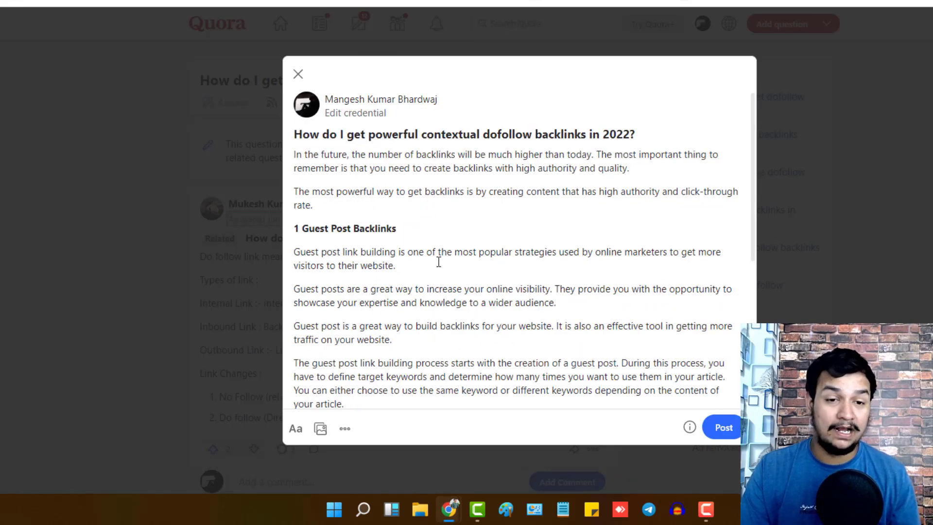
pyautogui.scroll(-6, 451, 325)
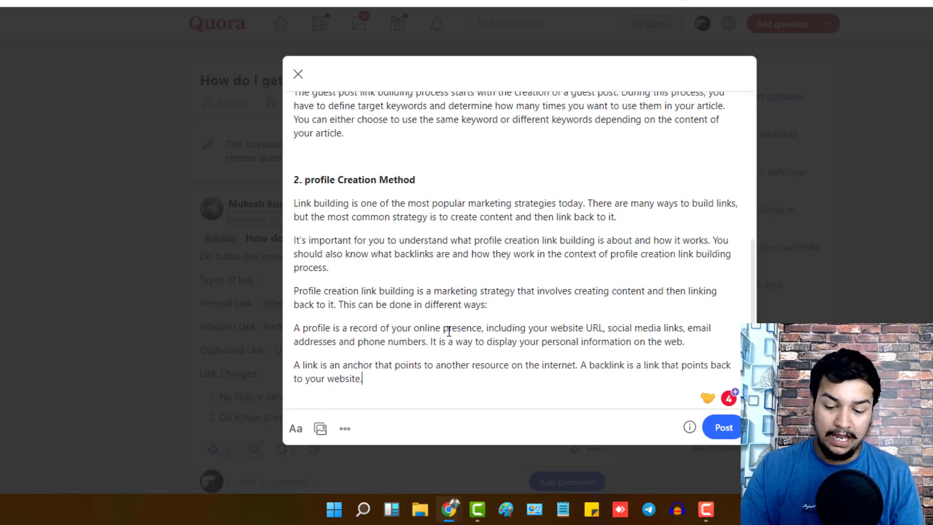
pyautogui.press('Return')
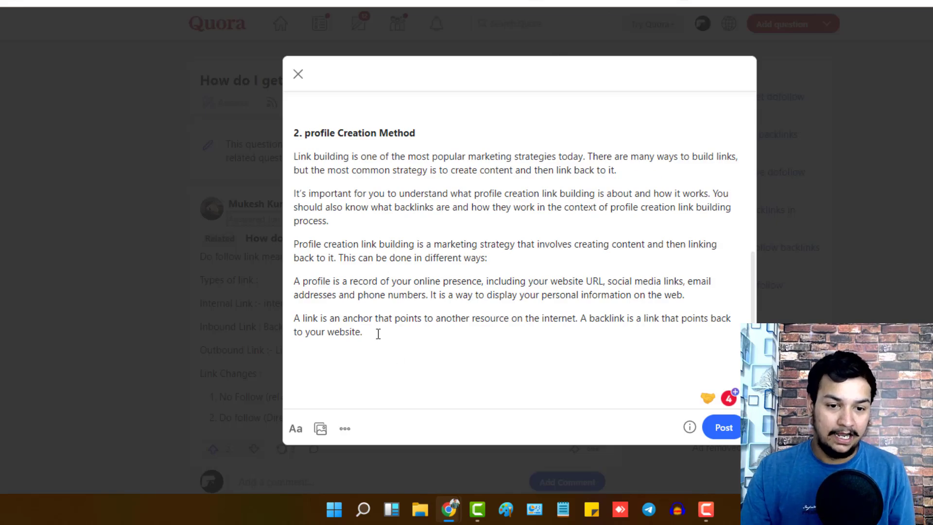
# Step: Copy the full Quora answer body into CharacterCountOnline.com in a separate browser window and check its character and word counts
pyautogui.scroll(1, 378, 334)
pyautogui.moveTo(375, 396); pyautogui.dragTo(293, 164)
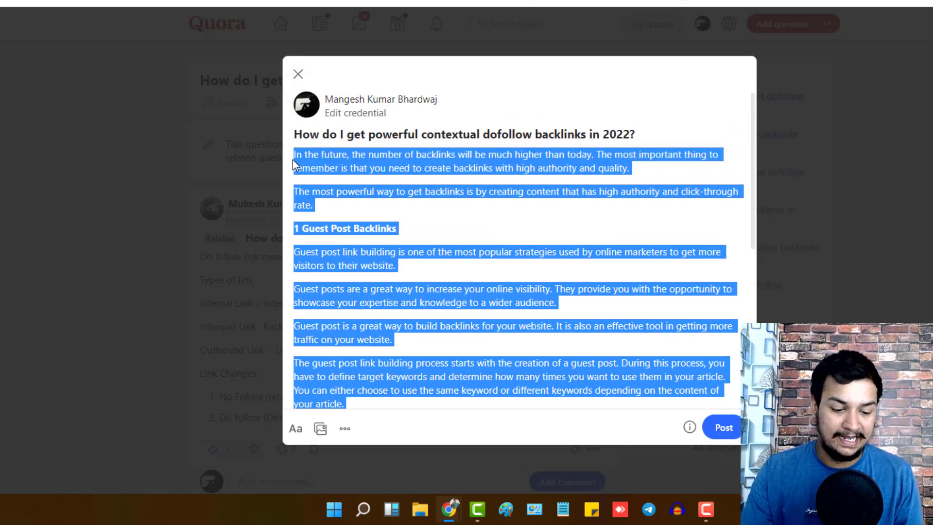
pyautogui.hotkey('ctrl', 'shift', 'n')
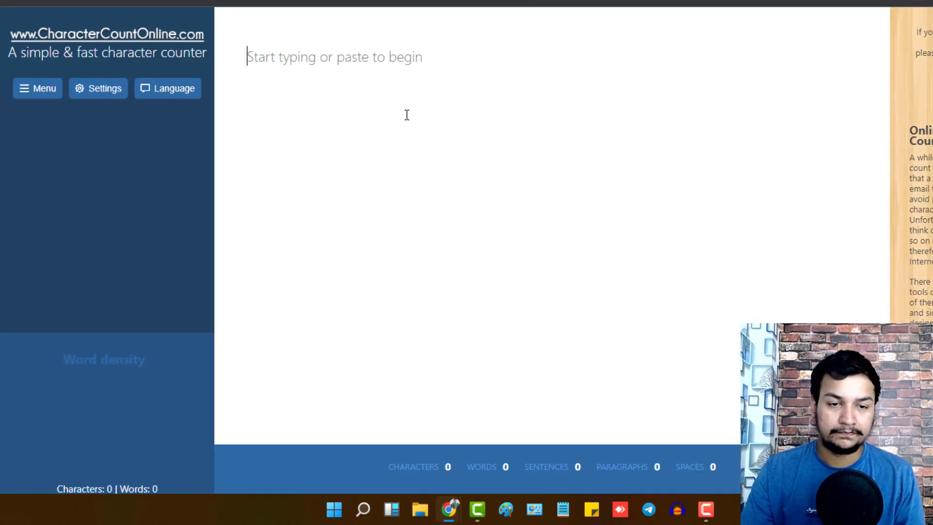
pyautogui.hotkey('ctrl', 'v')
pyautogui.scroll(5, 473, 255)
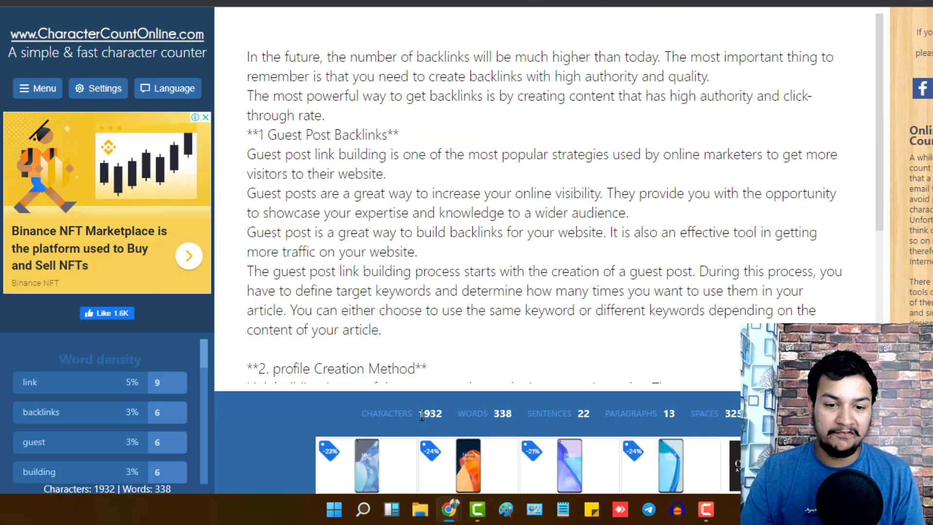
pyautogui.moveTo(420, 415); pyautogui.dragTo(430, 414)
pyautogui.moveTo(495, 411); pyautogui.dragTo(534, 410)
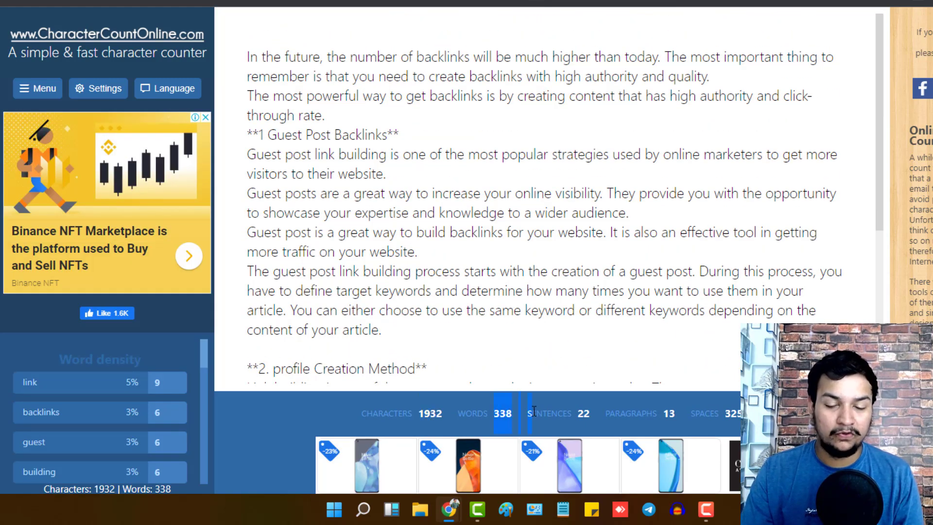
pyautogui.click(509, 419)
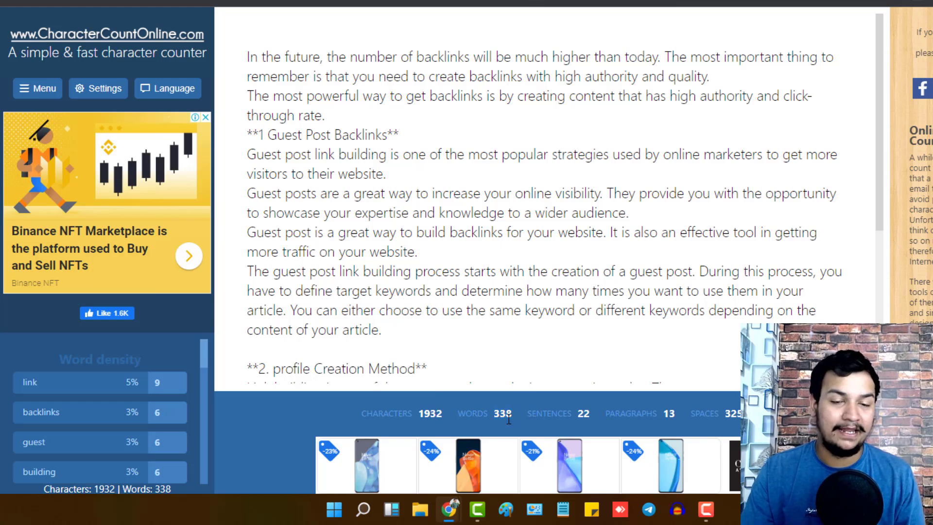
# Step: Switch back to the Quora answer draft and deselect its text
pyautogui.moveTo(449, 509)
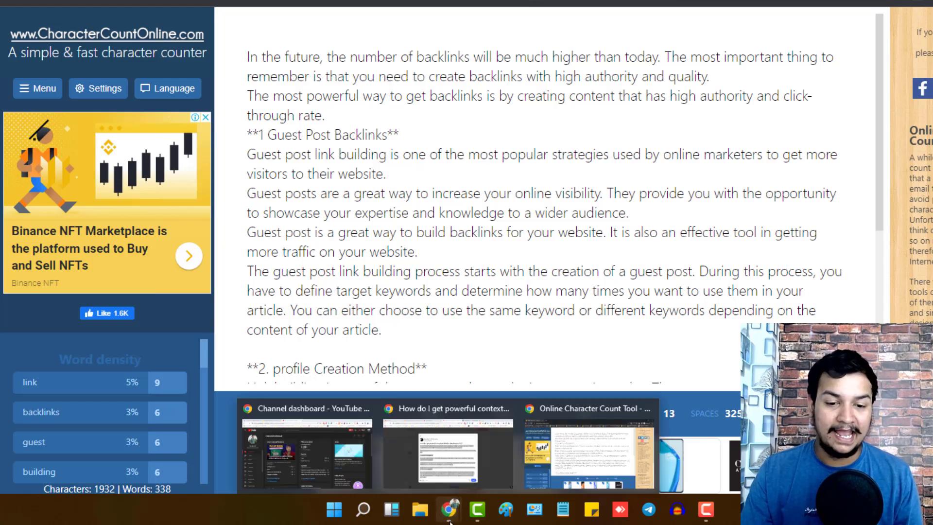
pyautogui.click(459, 449)
pyautogui.hotkey('ctrl', 'a')
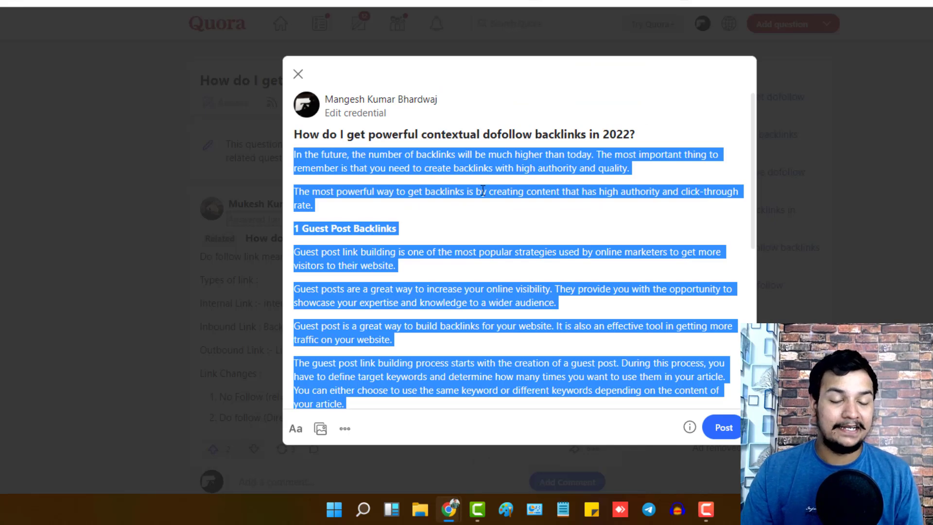
pyautogui.click(478, 294)
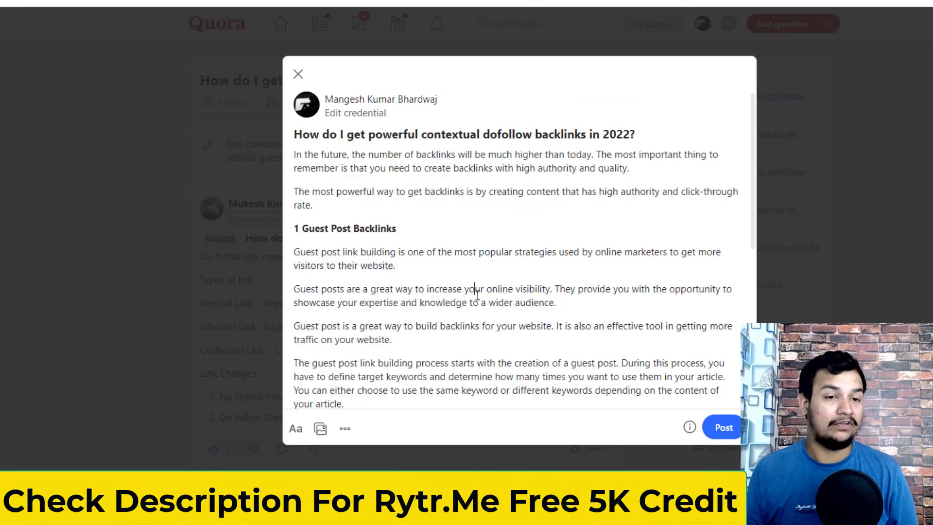